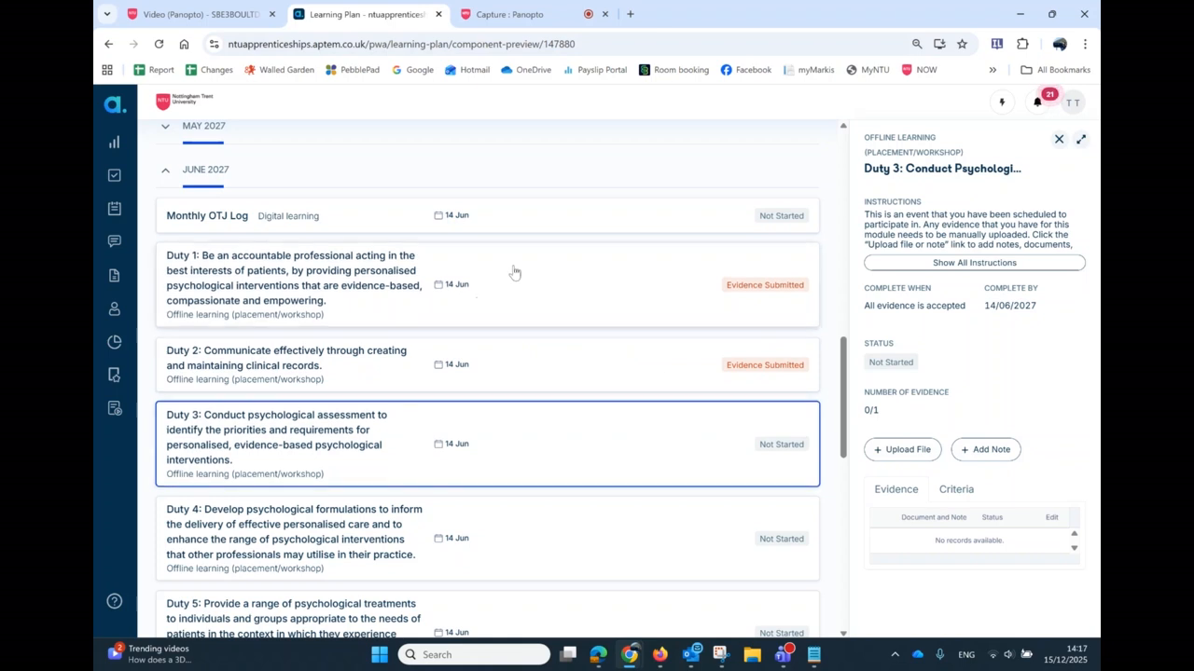
Examine the apprenticeship standard's Knowledge criteria linked to Duty 3, and return to the duty's evidence list.
{"action": "scroll", "coordinate": [517, 487], "scroll_direction": "up", "scroll_amount": 1}
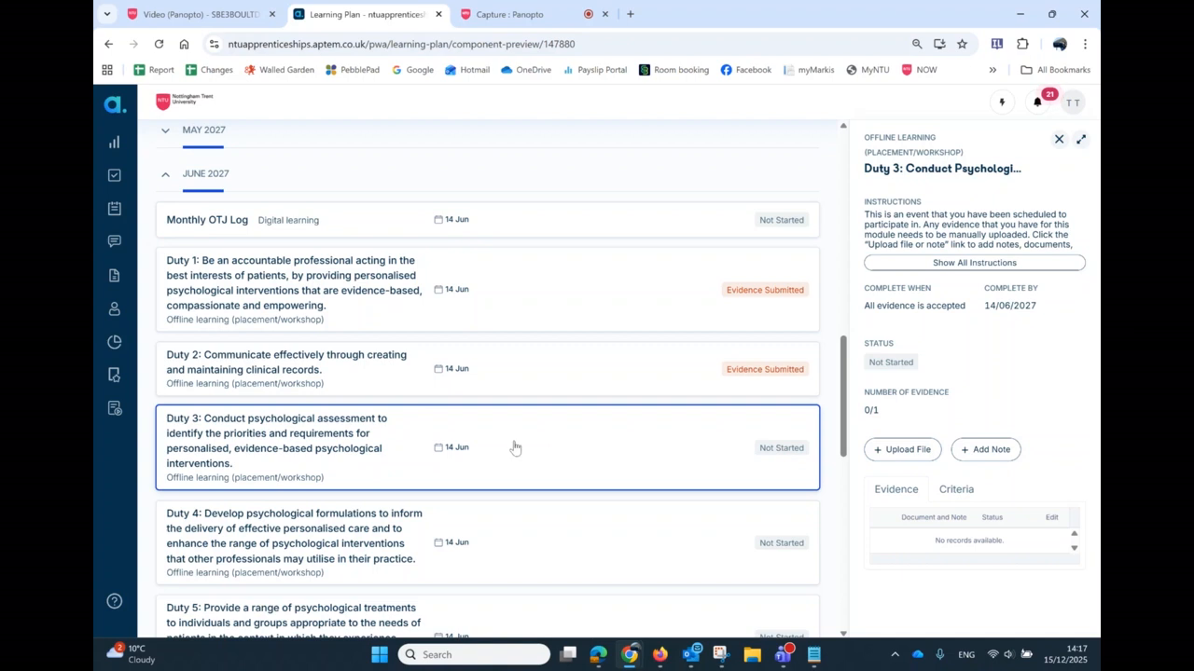
{"action": "left_click", "coordinate": [956, 494]}
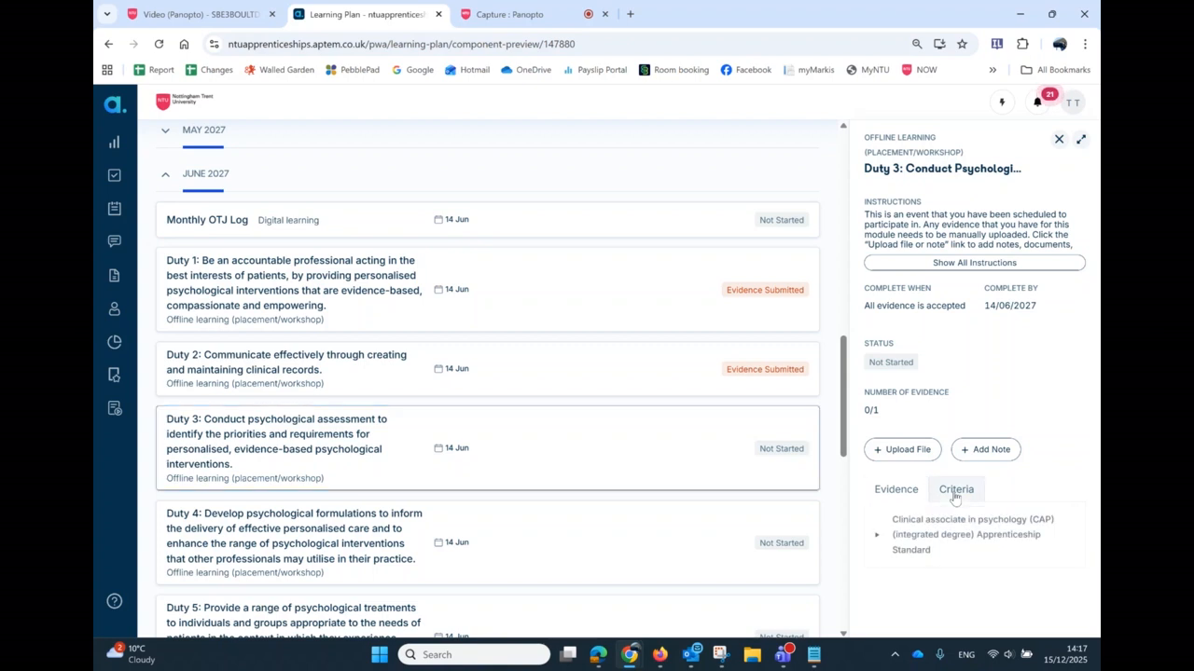
{"action": "left_click", "coordinate": [876, 539]}
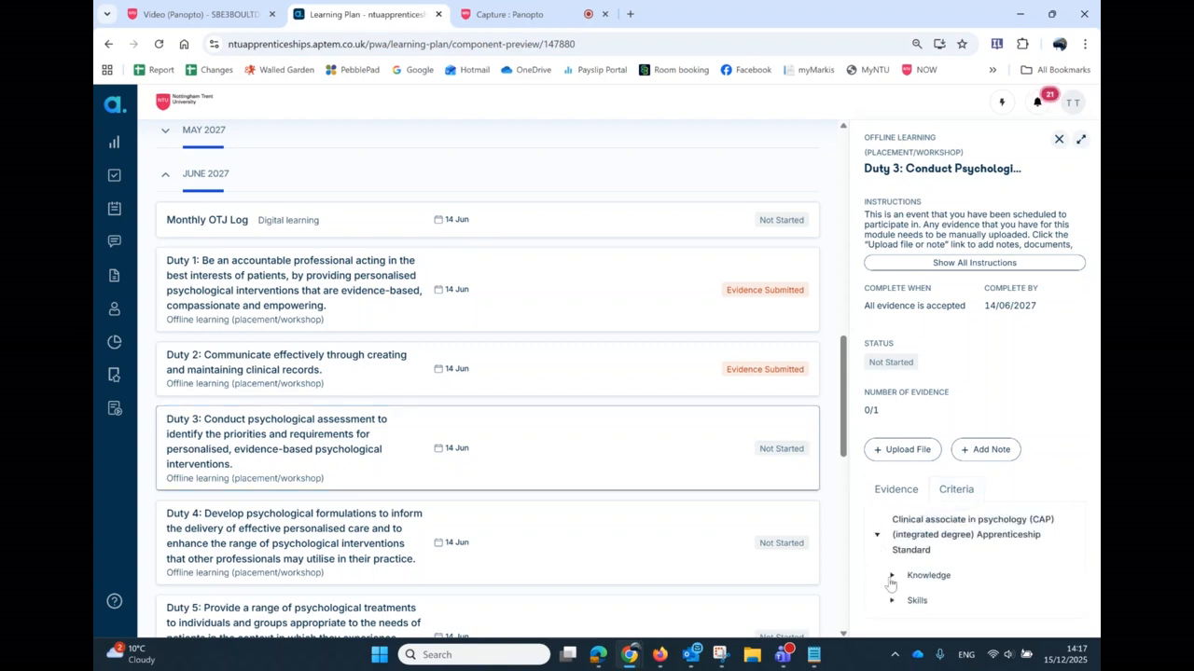
{"action": "left_click", "coordinate": [889, 577]}
{"action": "scroll", "coordinate": [889, 583], "scroll_direction": "down", "scroll_amount": 2}
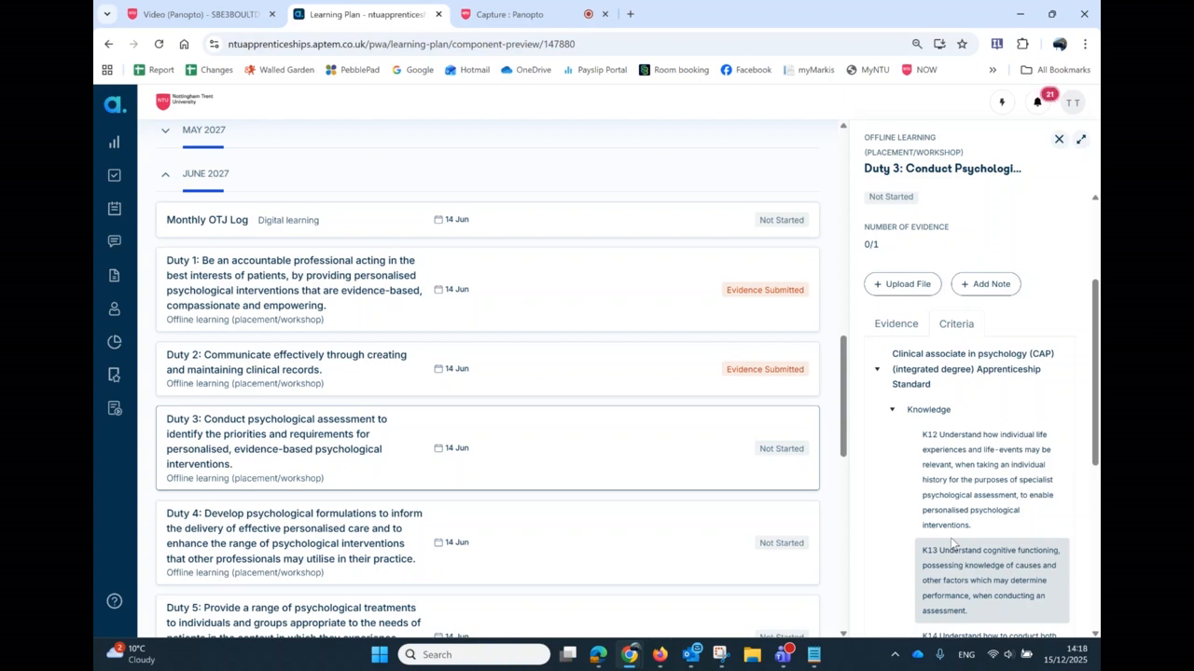
{"action": "left_click", "coordinate": [891, 327]}
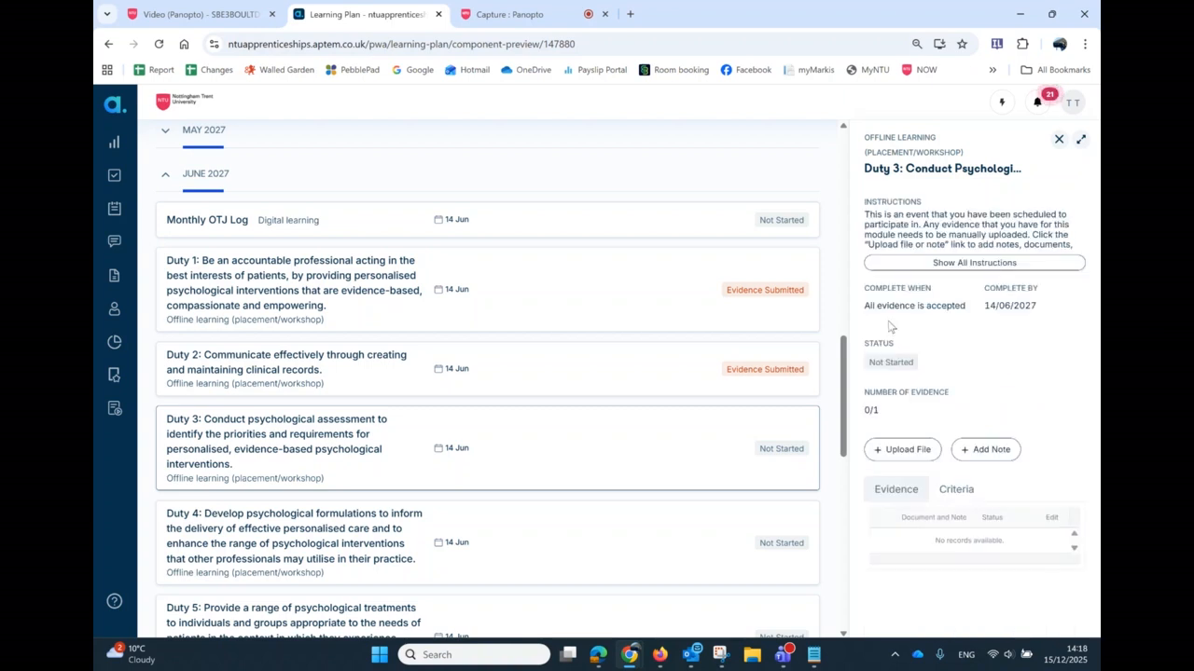
Start a file upload for Duty 3 with evidence type Other and 24:00 off-the-job training hours completed during paid working hours.
{"action": "left_click", "coordinate": [901, 450]}
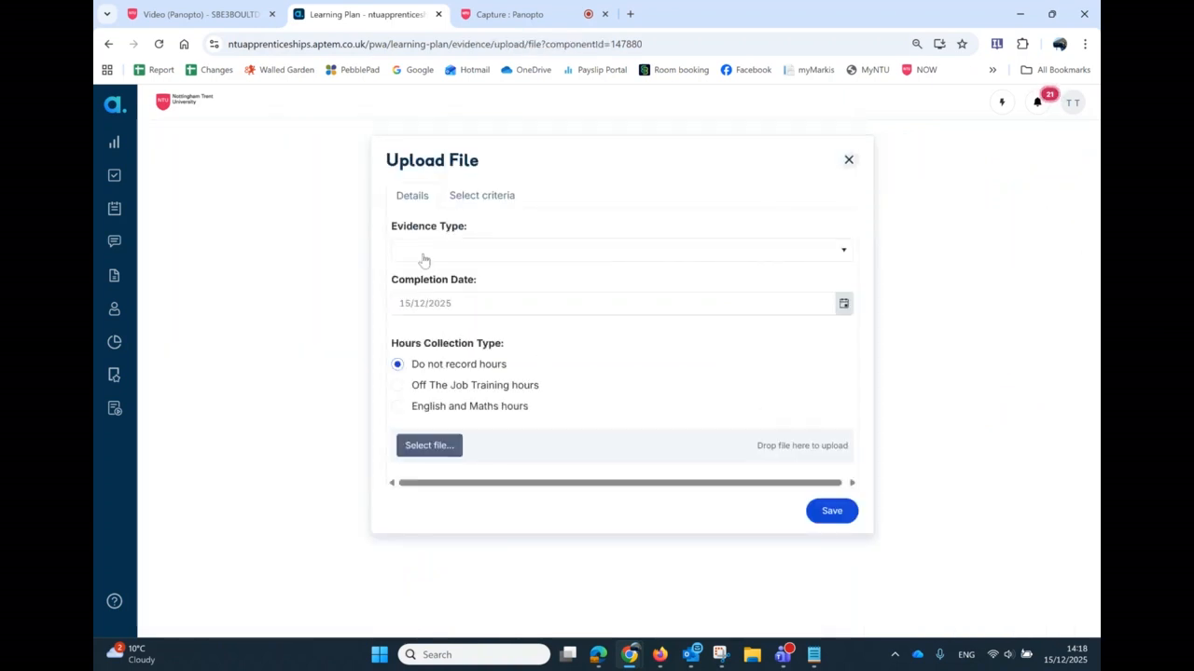
{"action": "left_click", "coordinate": [423, 252]}
{"action": "left_click", "coordinate": [416, 341]}
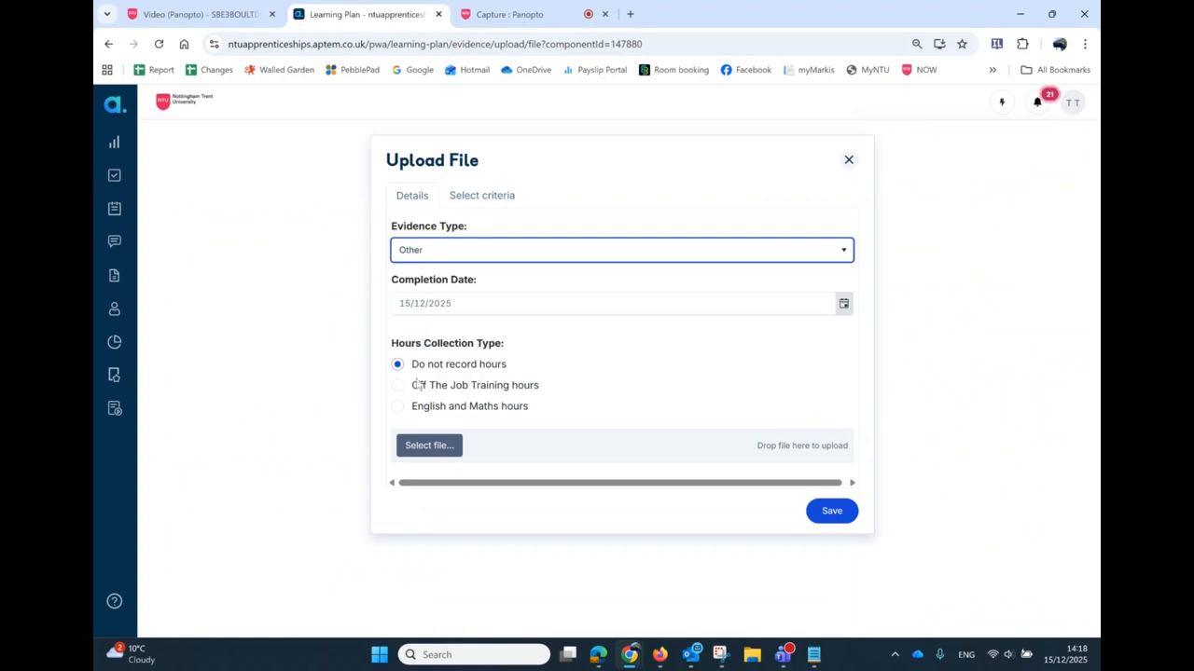
{"action": "left_click", "coordinate": [399, 385]}
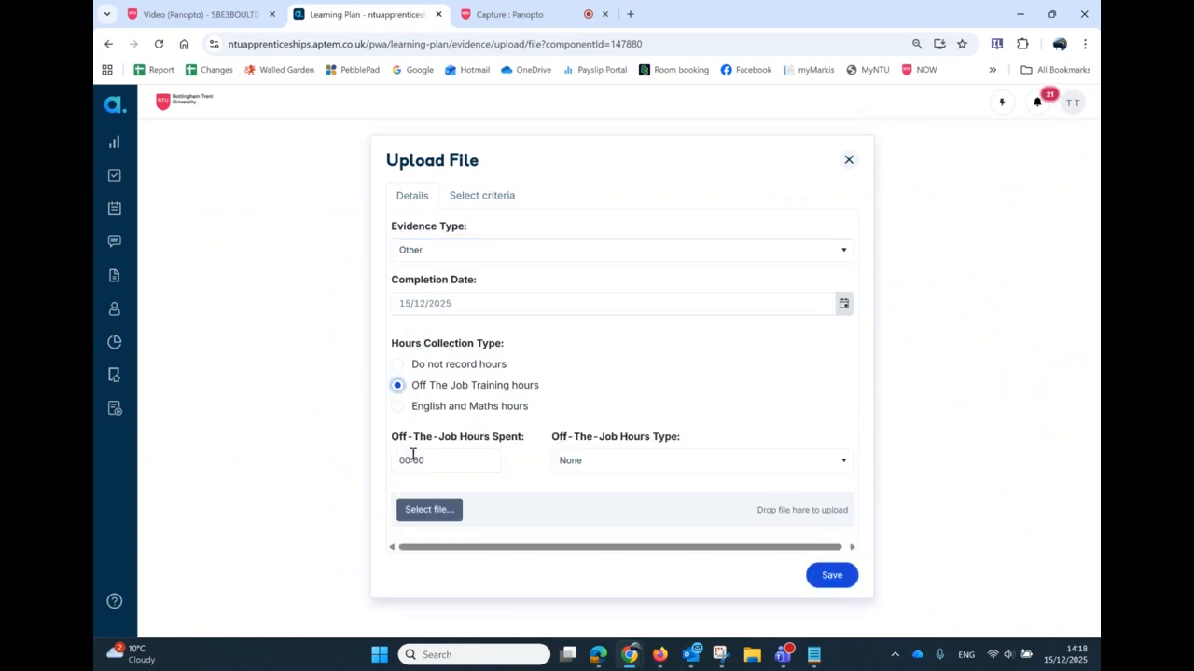
{"action": "left_click", "coordinate": [410, 458]}
{"action": "key", "text": "BackSpace"}
{"action": "key", "text": "BackSpace"}
{"action": "type", "text": "2"}
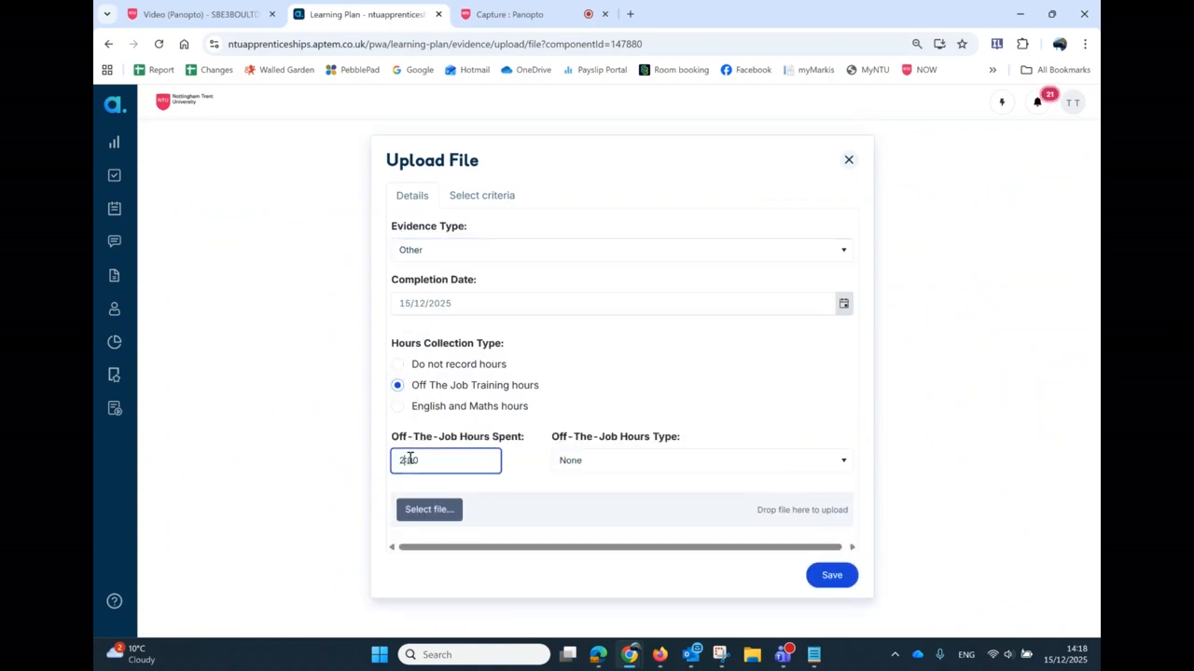
{"action": "type", "text": "4"}
{"action": "left_click", "coordinate": [608, 469]}
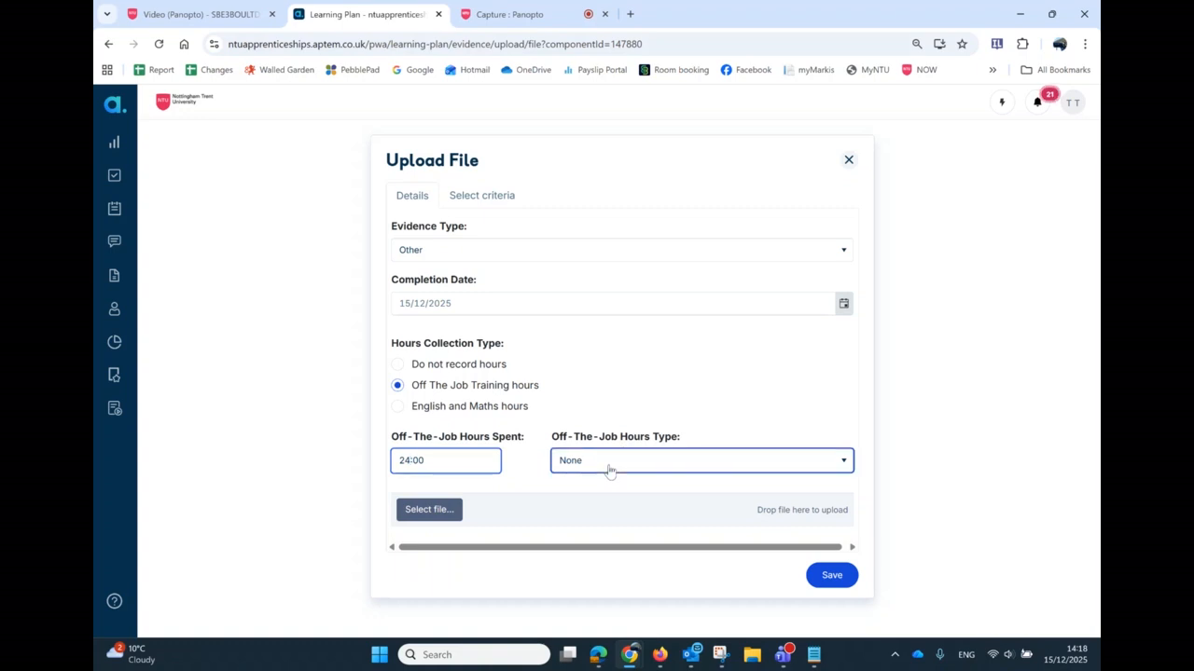
{"action": "left_click", "coordinate": [606, 528]}
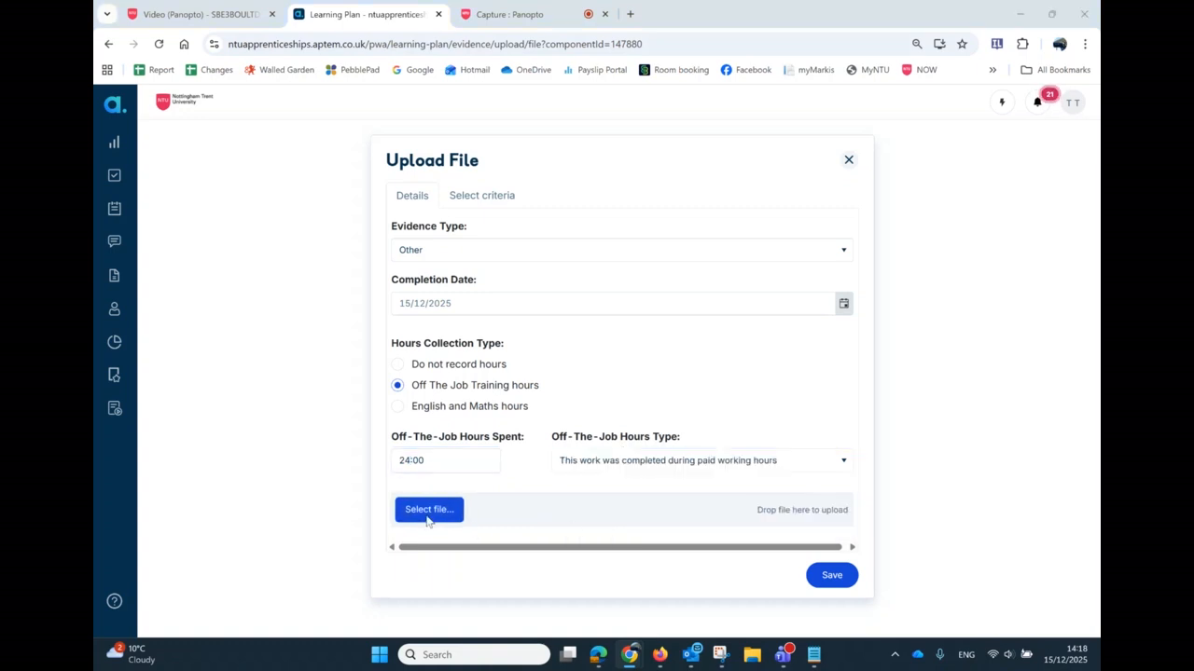
Attach the file Duty 3 Evidence DB.docx to the evidence upload.
{"action": "left_click", "coordinate": [428, 513]}
{"action": "left_click", "coordinate": [347, 218]}
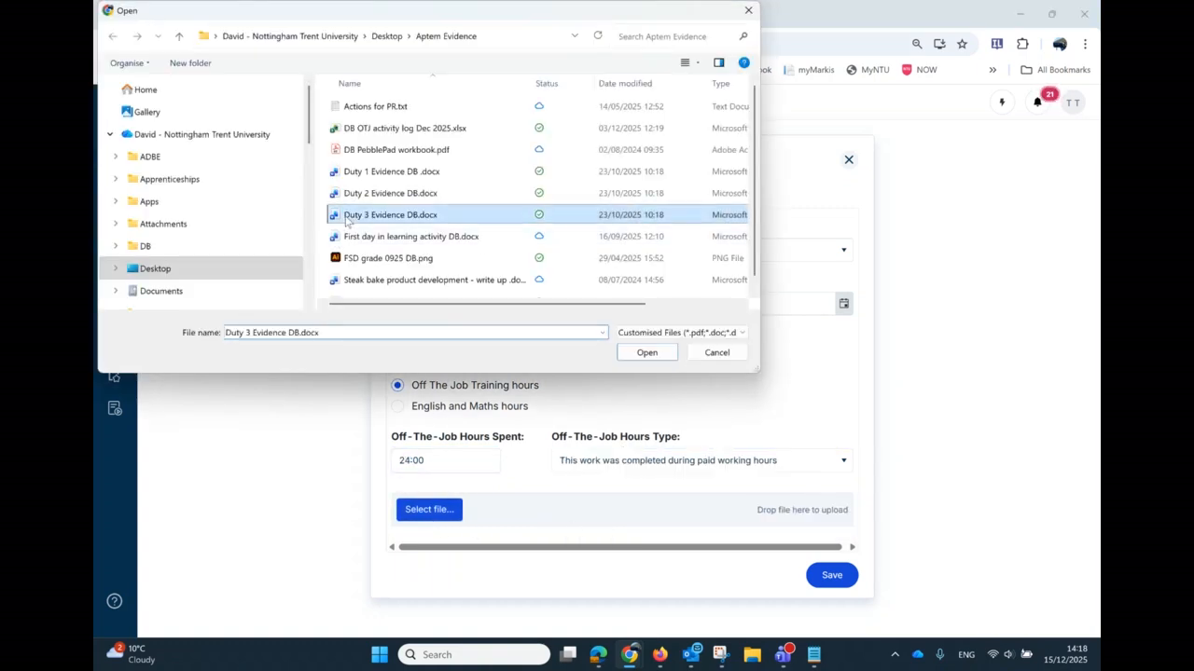
{"action": "double_click", "coordinate": [346, 217]}
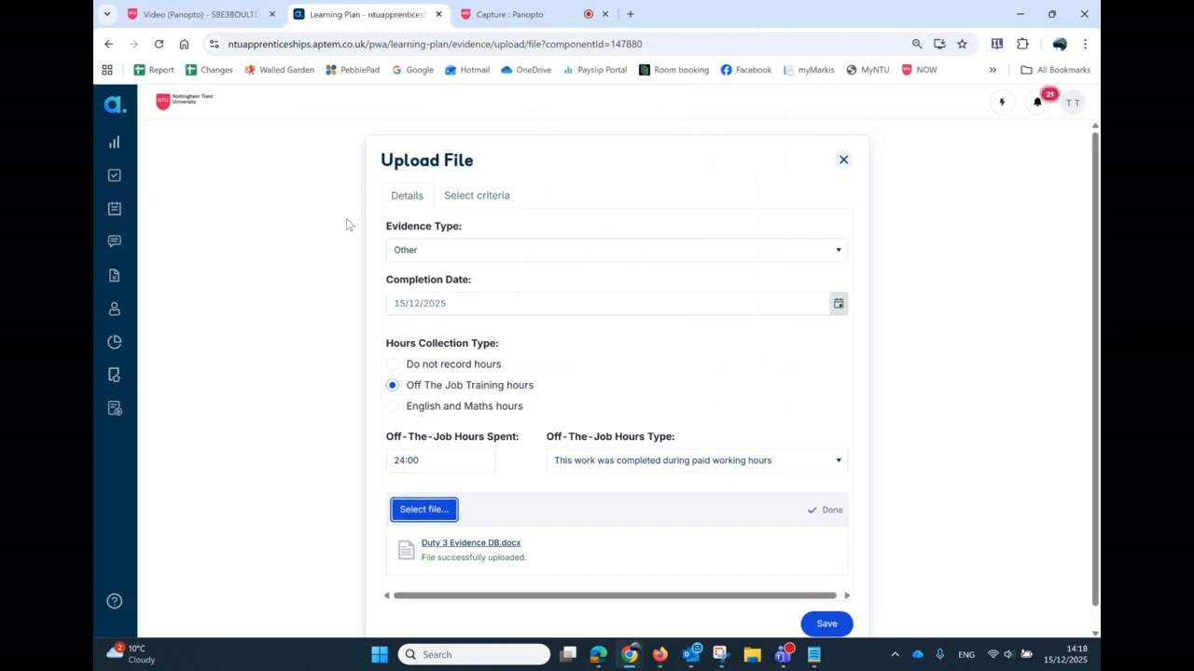
Review the criteria selected for the Duty 3 upload, and close the form without saving.
{"action": "left_click", "coordinate": [469, 198]}
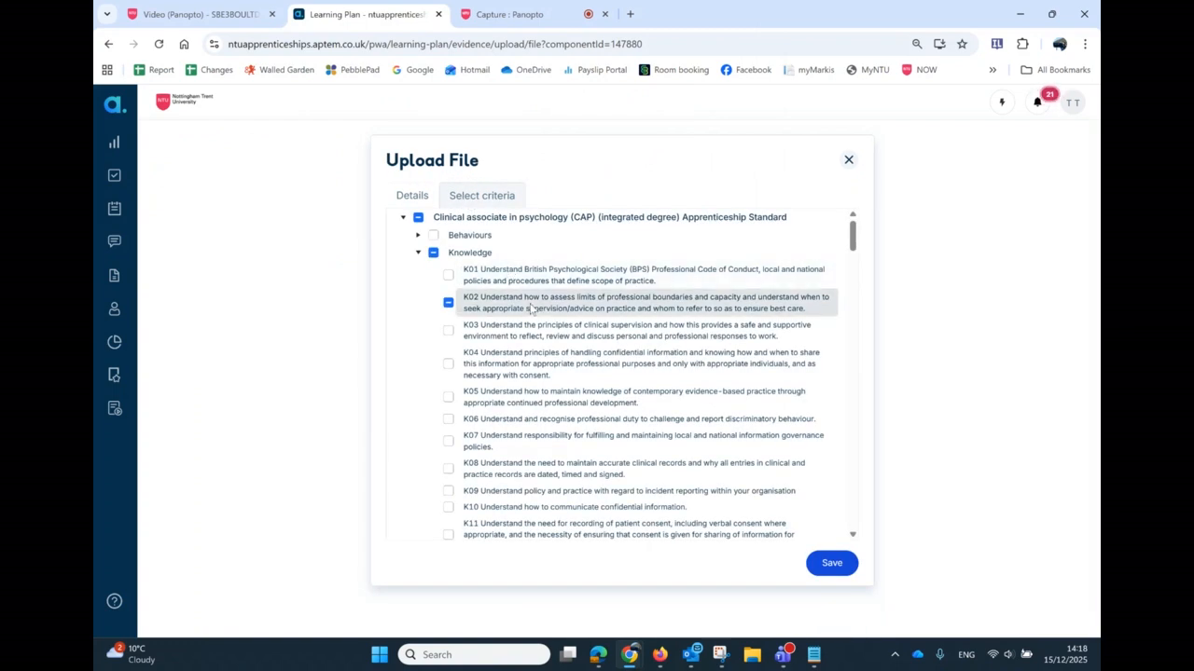
{"action": "scroll", "coordinate": [532, 308], "scroll_direction": "down", "scroll_amount": 3}
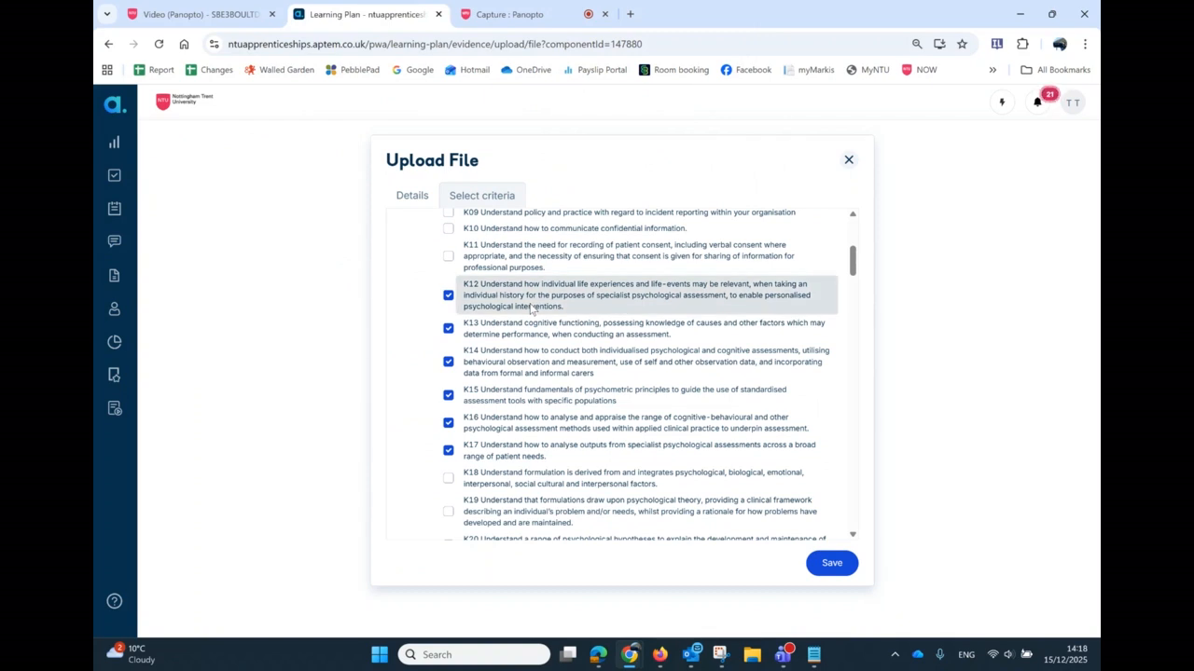
{"action": "left_click", "coordinate": [848, 161]}
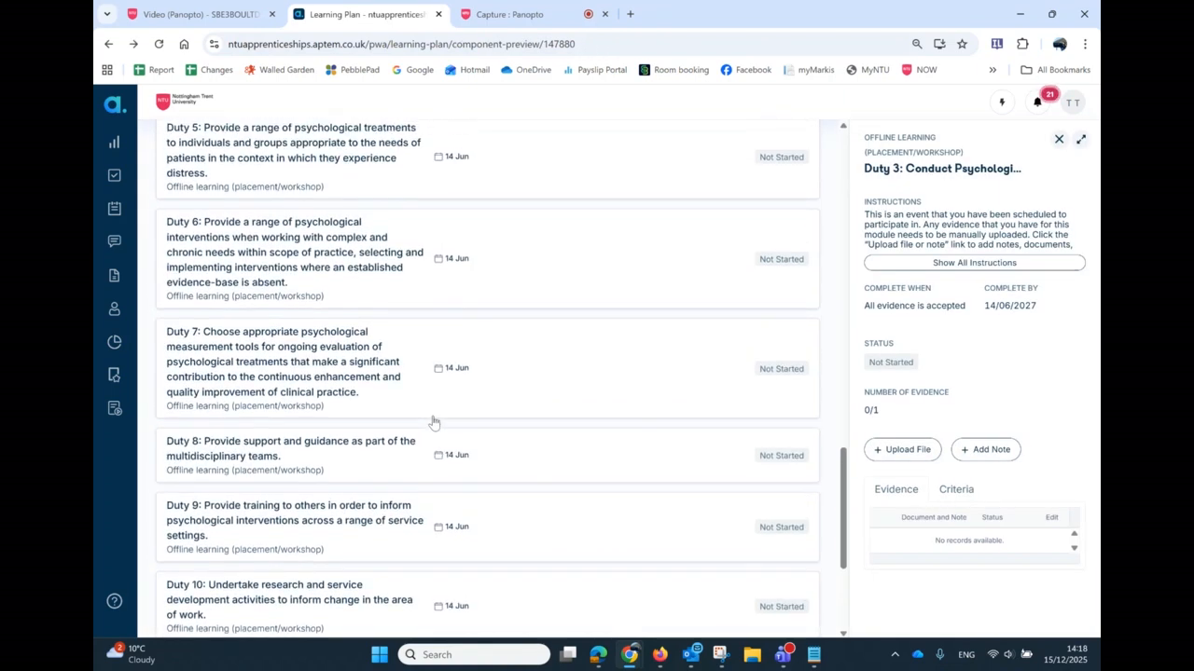
Switch to the employer account's dashboard in Firefox and change to the Aptem Classic view.
{"action": "left_click", "coordinate": [661, 658]}
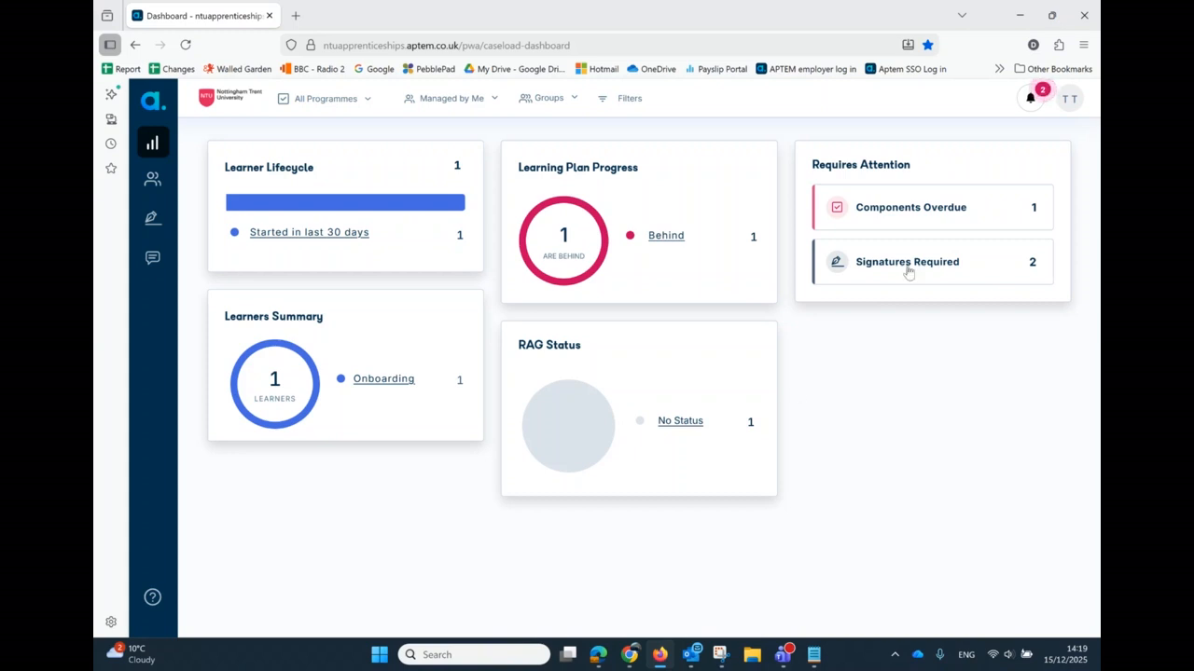
{"action": "left_click", "coordinate": [1070, 105]}
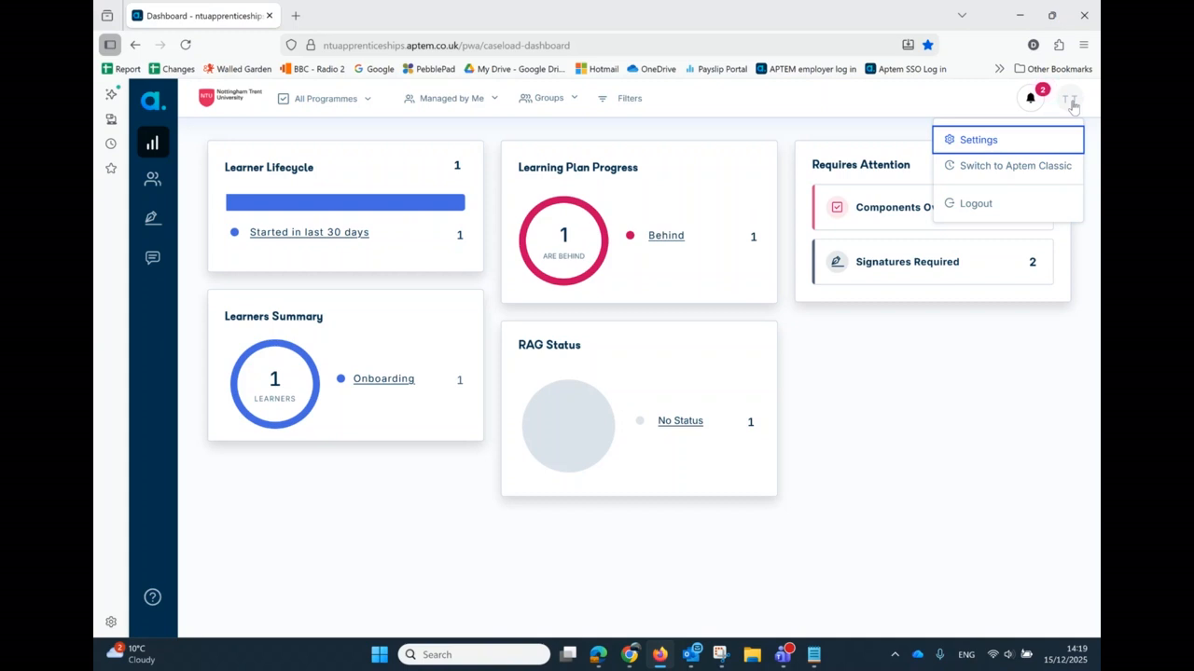
{"action": "left_click", "coordinate": [1009, 172]}
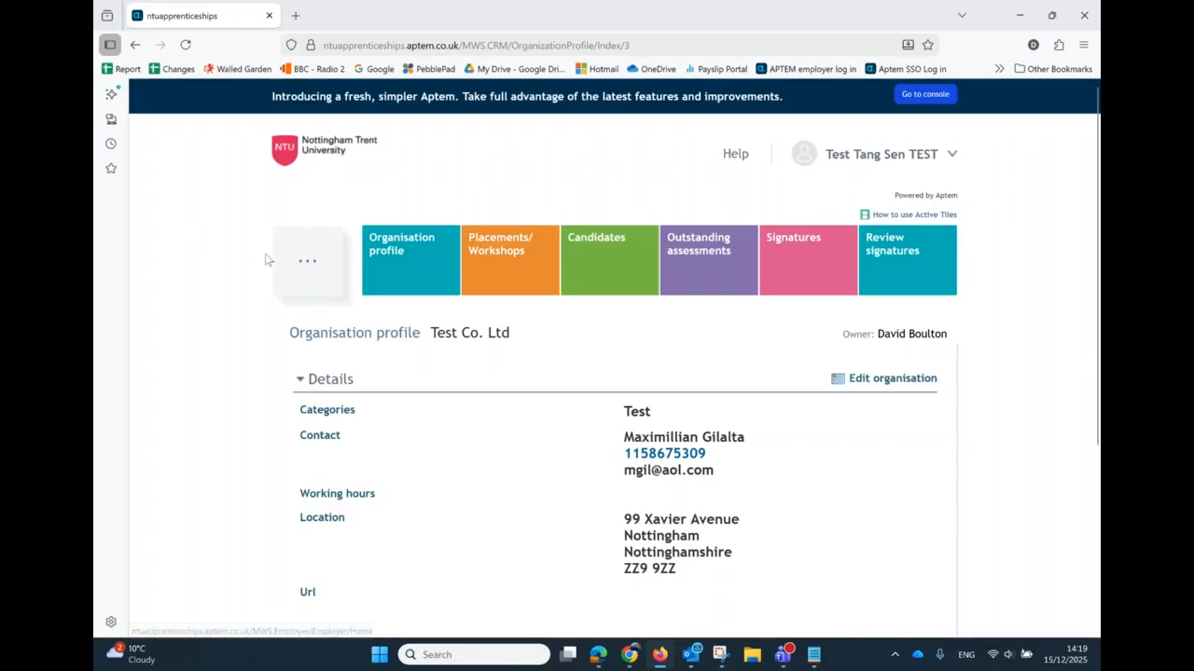
Show the outstanding assessments and open the learning plan of the learner on the Clinical Associate in Psychology apprenticeship.
{"action": "left_click", "coordinate": [304, 266]}
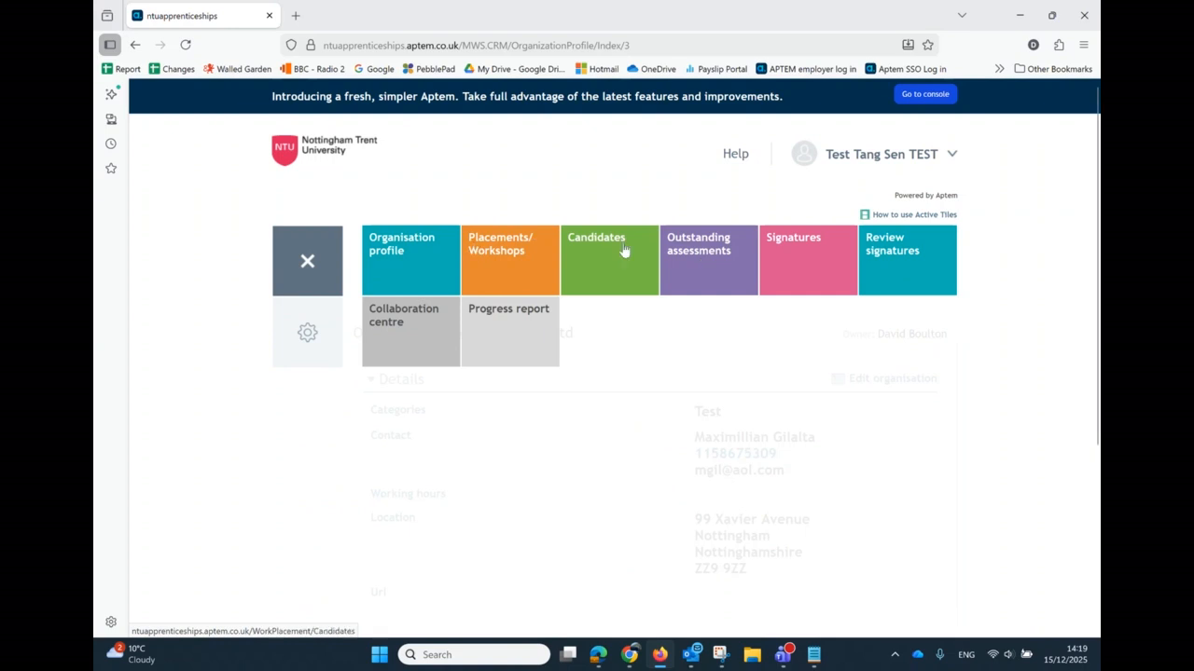
{"action": "left_click", "coordinate": [312, 258]}
{"action": "left_click", "coordinate": [706, 258]}
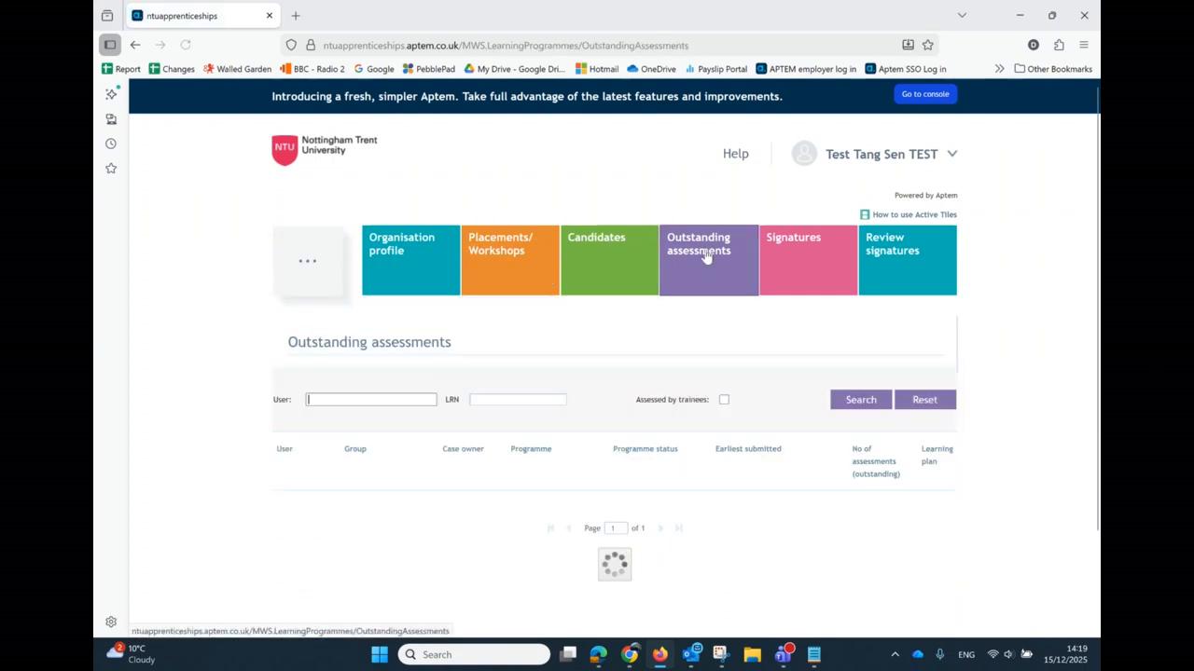
{"action": "scroll", "coordinate": [432, 415], "scroll_direction": "down", "scroll_amount": 2}
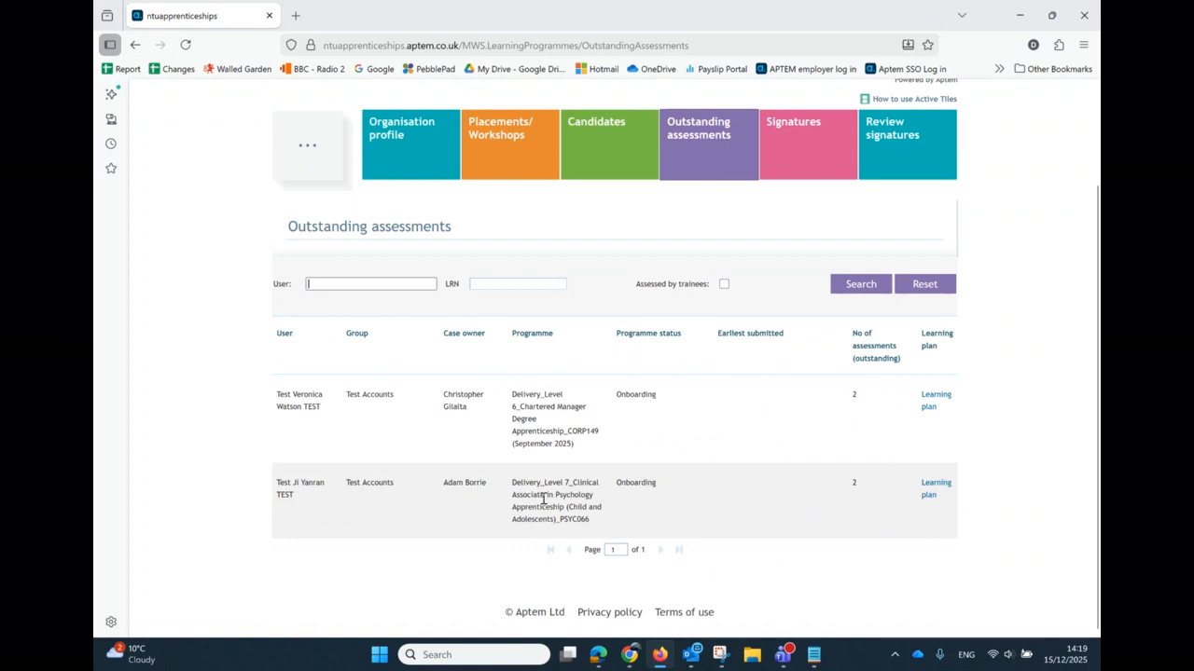
{"action": "left_click", "coordinate": [936, 485]}
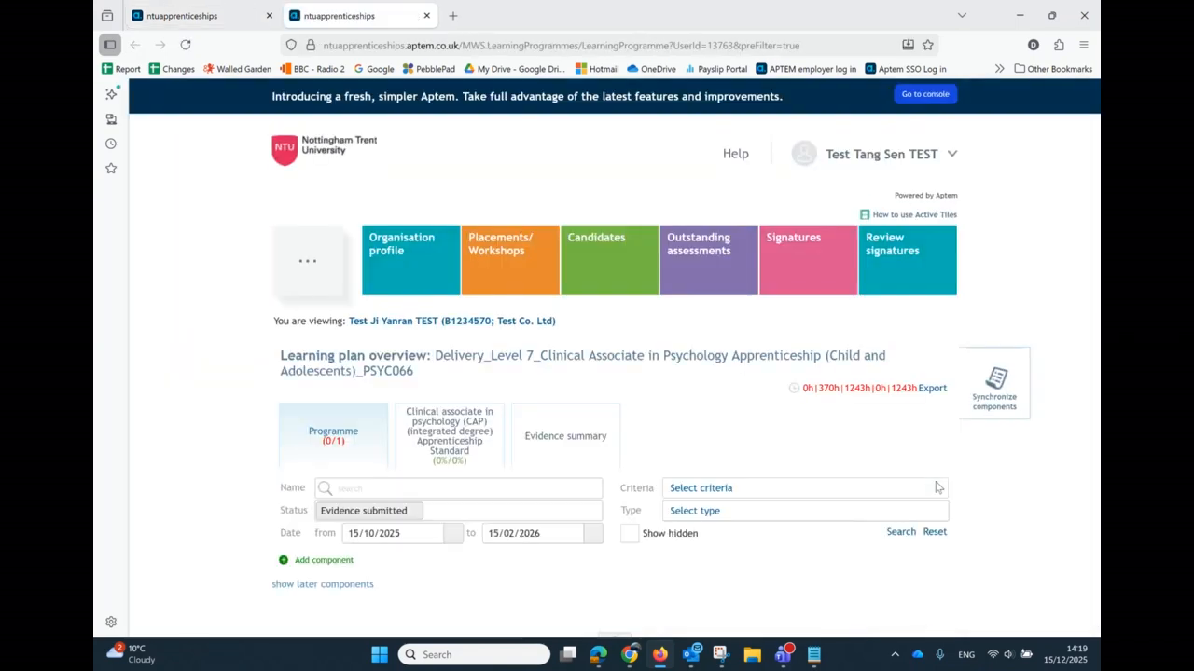
Expand Duty 2 in the learning plan and open the assessment of Duty 2 Evidence DB.docx.
{"action": "scroll", "coordinate": [737, 480], "scroll_direction": "down", "scroll_amount": 3}
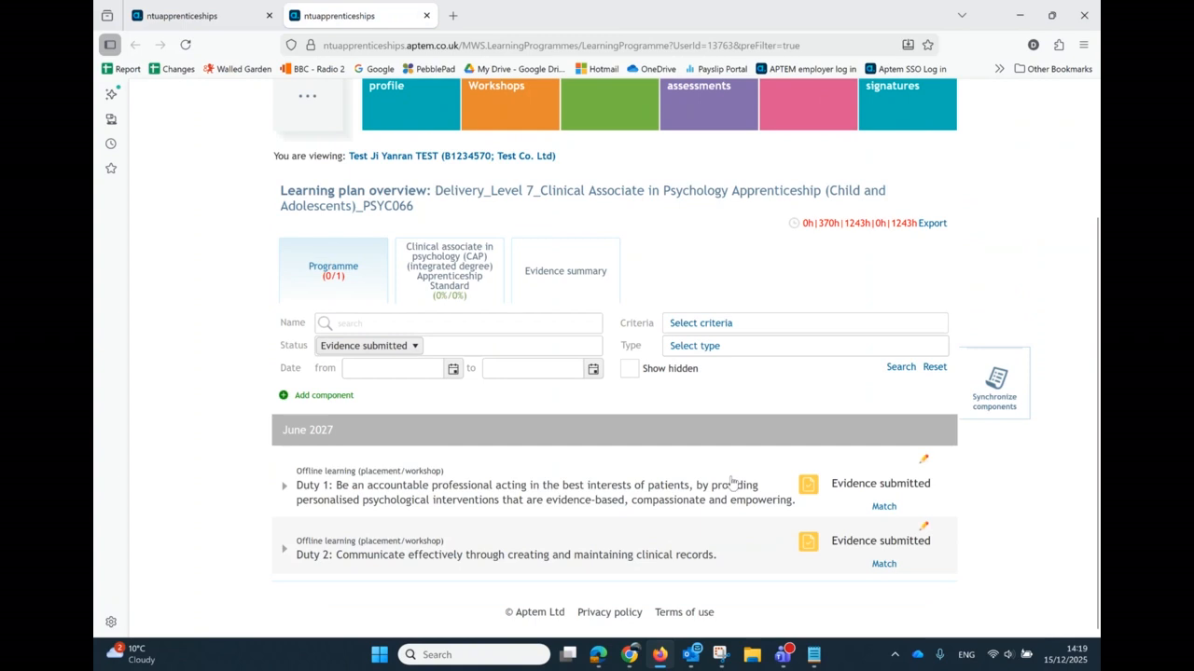
{"action": "left_click", "coordinate": [415, 555]}
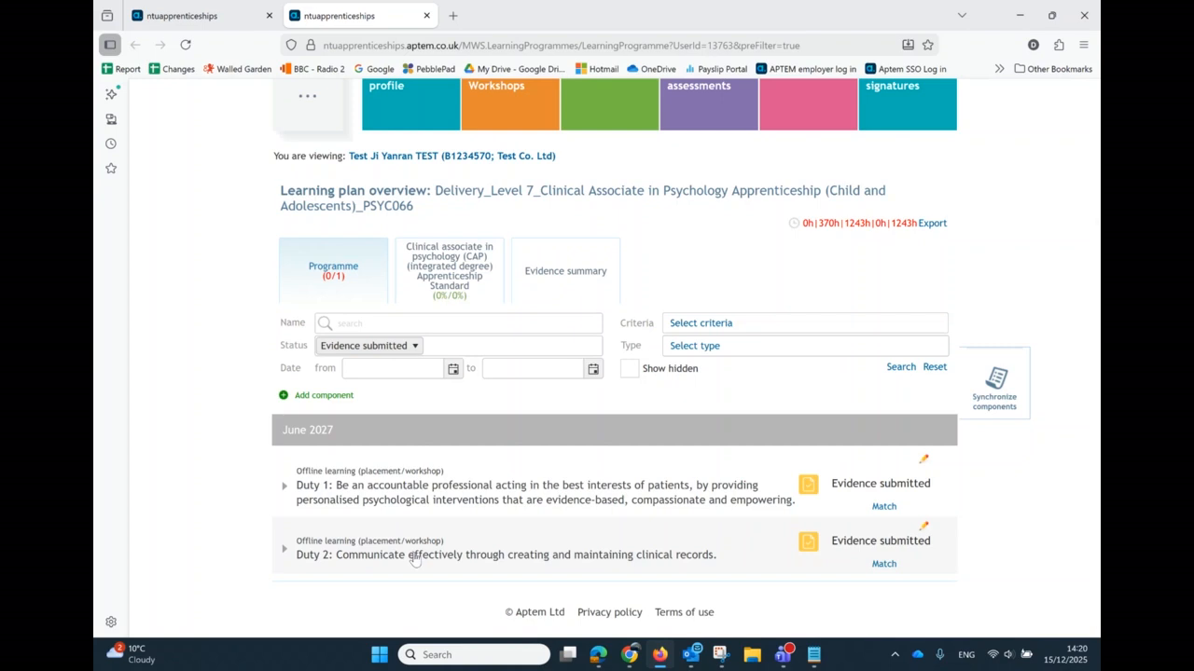
{"action": "scroll", "coordinate": [415, 557], "scroll_direction": "down", "scroll_amount": 5}
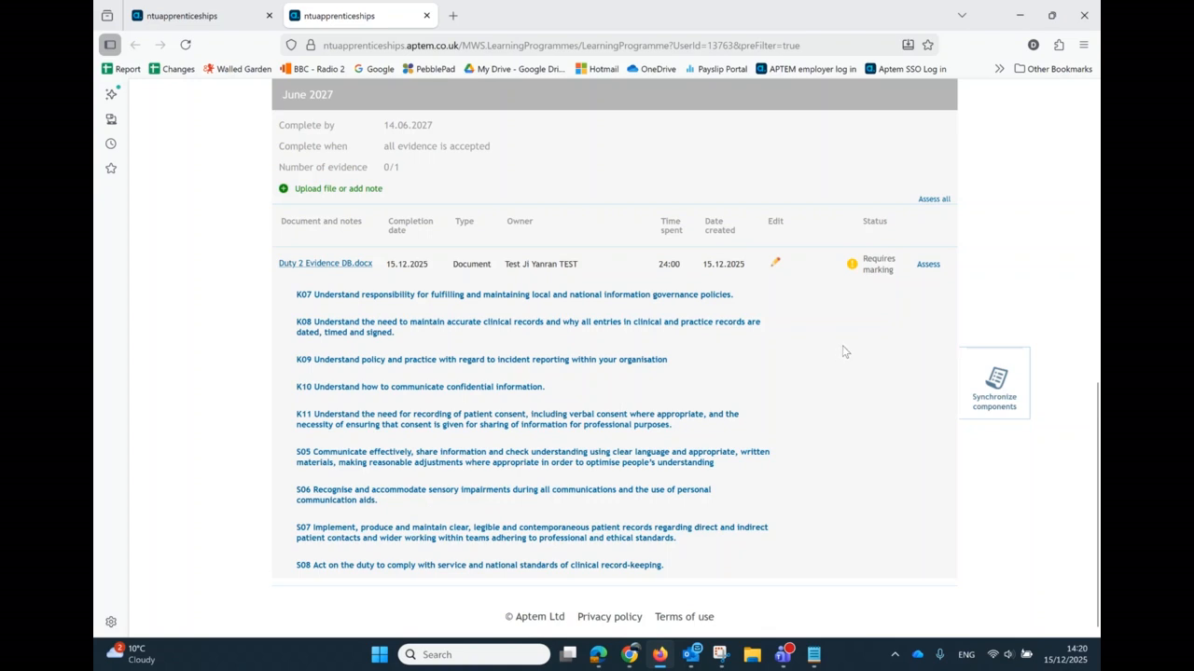
{"action": "left_click", "coordinate": [927, 264]}
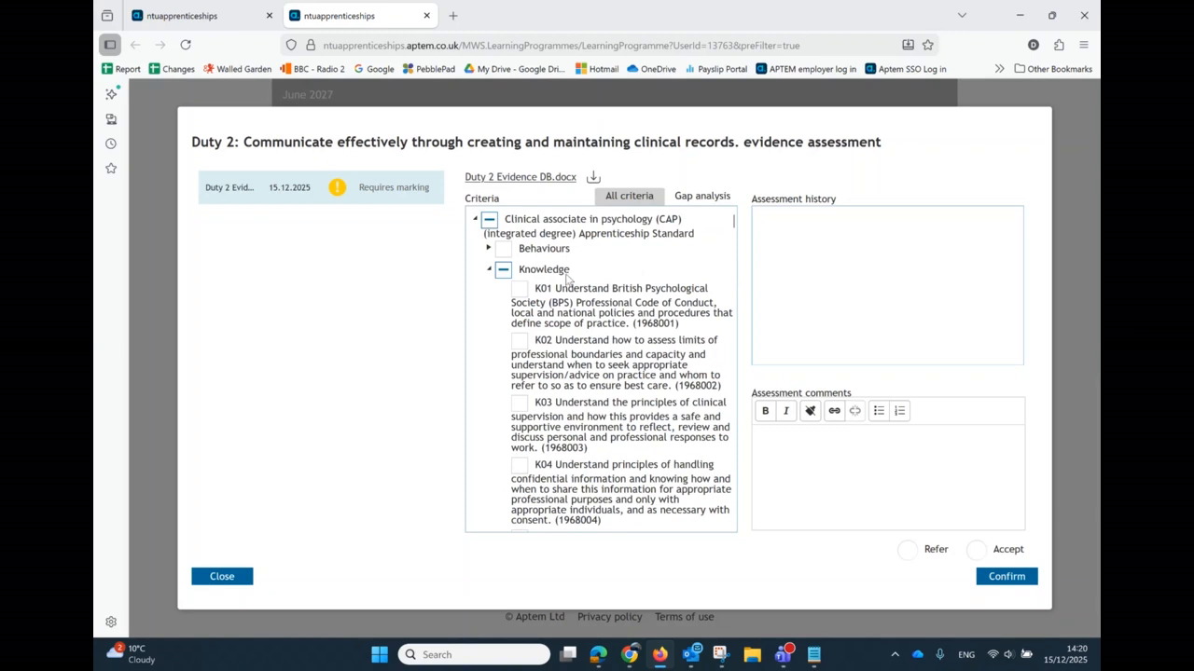
Examine the criteria claimed for the Duty 2 evidence, narrowing the list to the gap analysis.
{"action": "scroll", "coordinate": [567, 280], "scroll_direction": "down", "scroll_amount": 6}
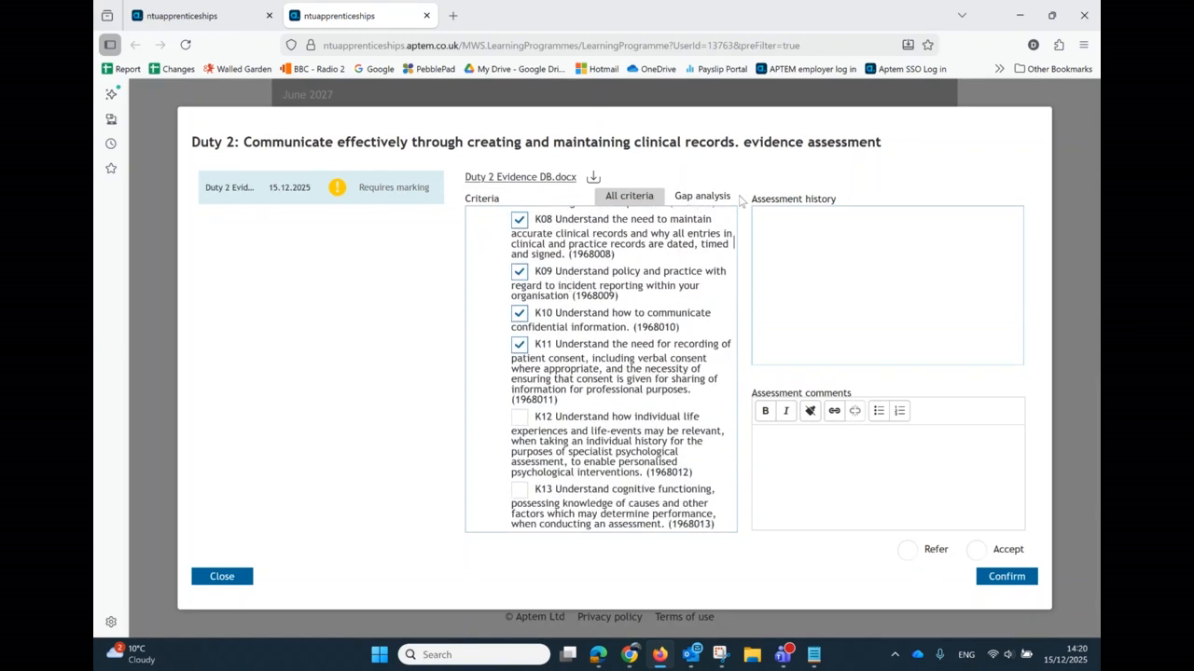
{"action": "left_click", "coordinate": [701, 198]}
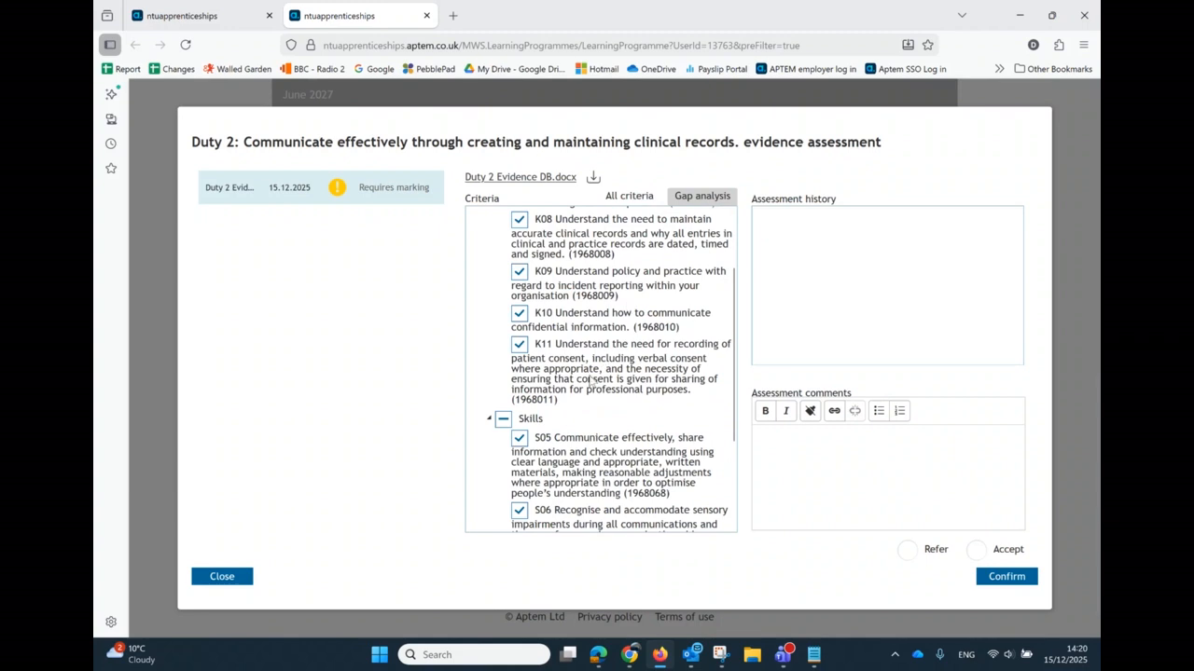
{"action": "scroll", "coordinate": [593, 383], "scroll_direction": "up", "scroll_amount": 2}
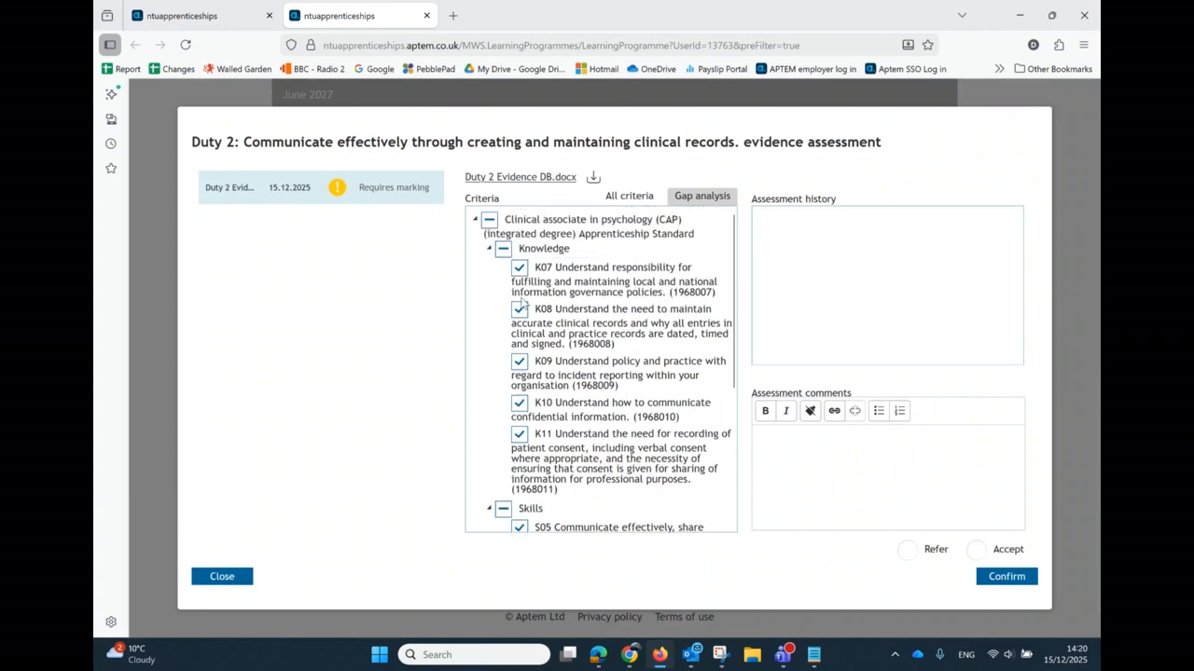
{"action": "scroll", "coordinate": [562, 457], "scroll_direction": "down", "scroll_amount": 5}
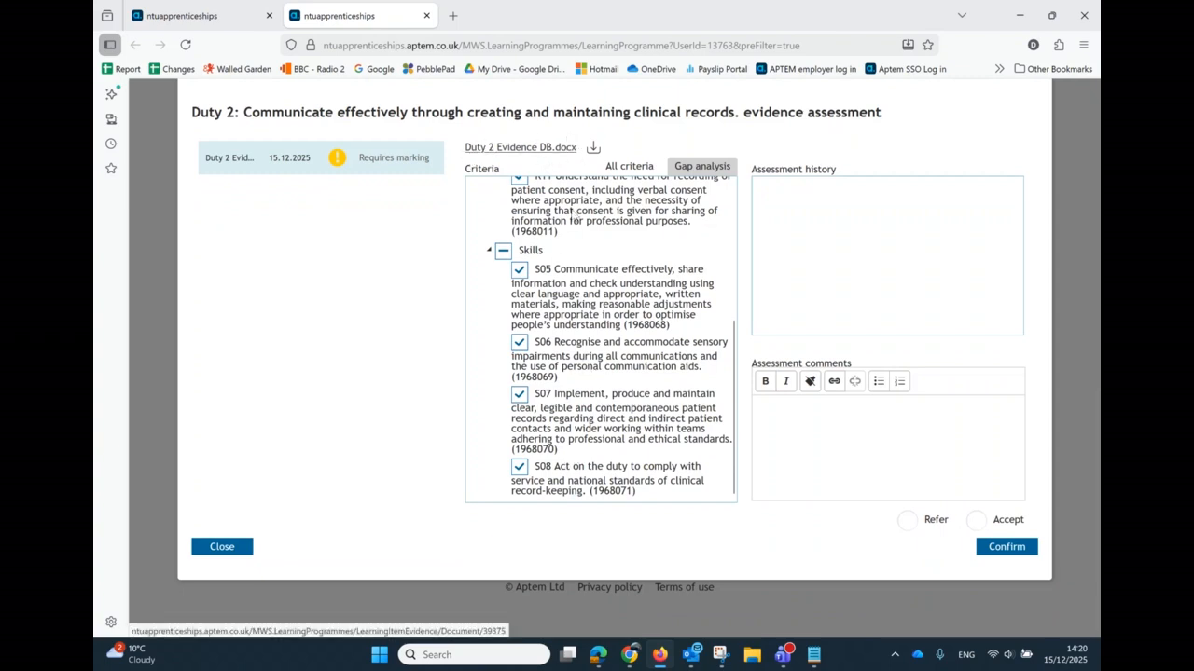
{"action": "scroll", "coordinate": [611, 347], "scroll_direction": "up", "scroll_amount": 1}
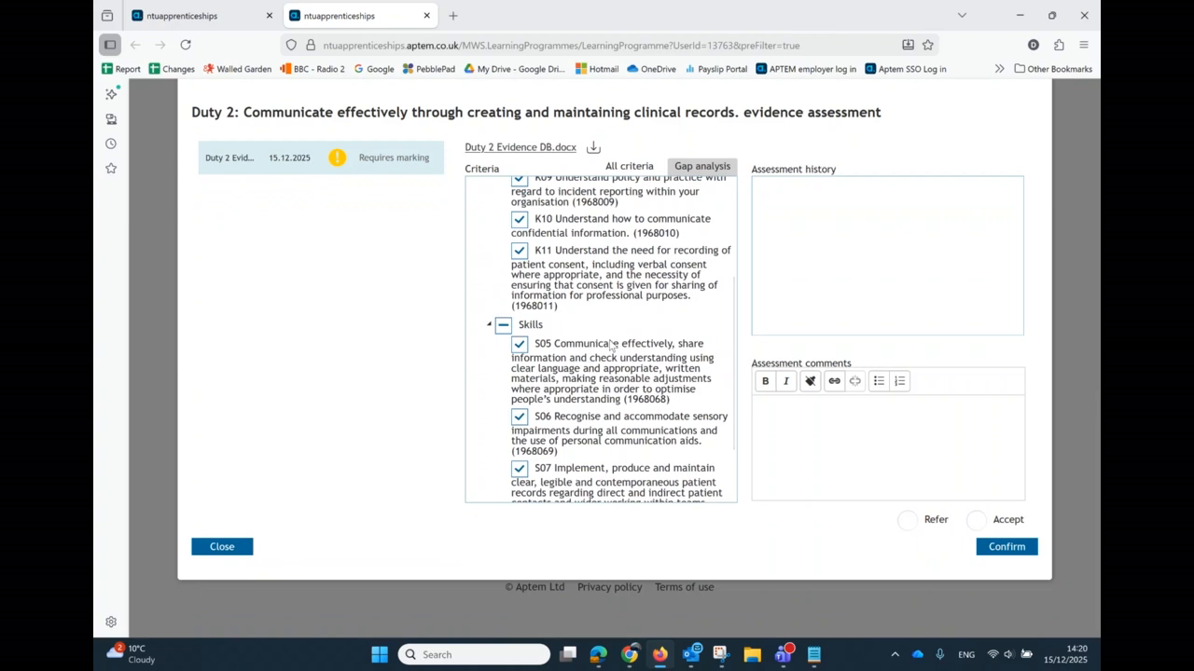
Paste the prepared feedback into the assessment comments for the Duty 2 evidence and confirm the assessment as Accept.
{"action": "left_click", "coordinate": [781, 409]}
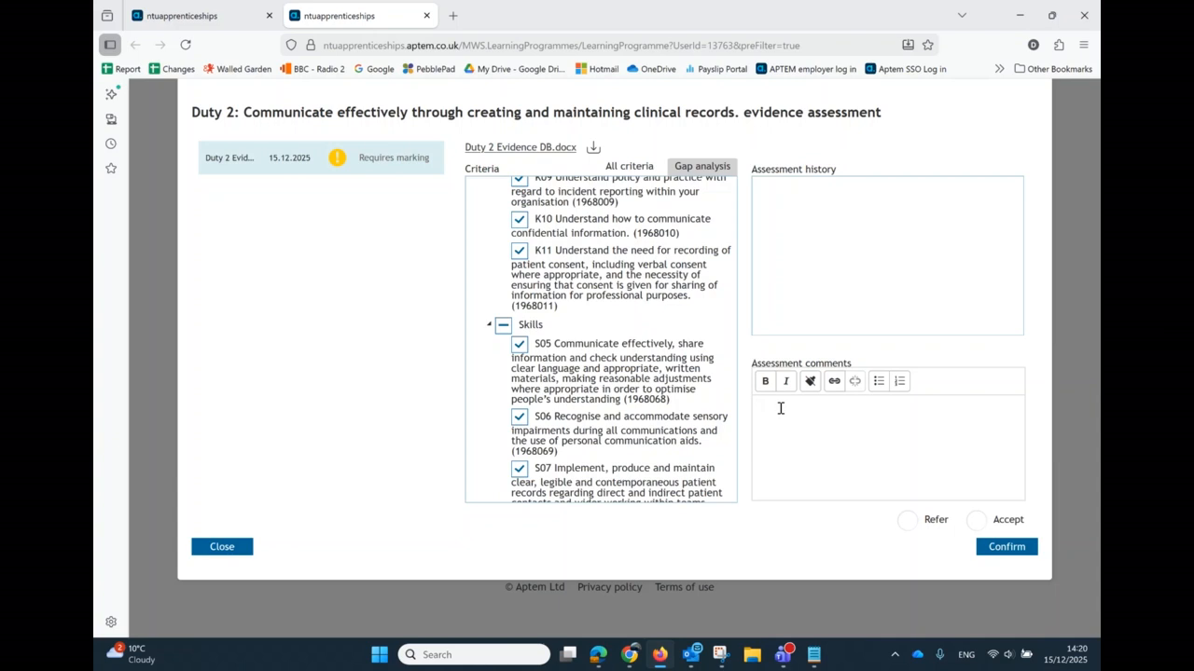
{"action": "key", "text": "ctrl+v"}
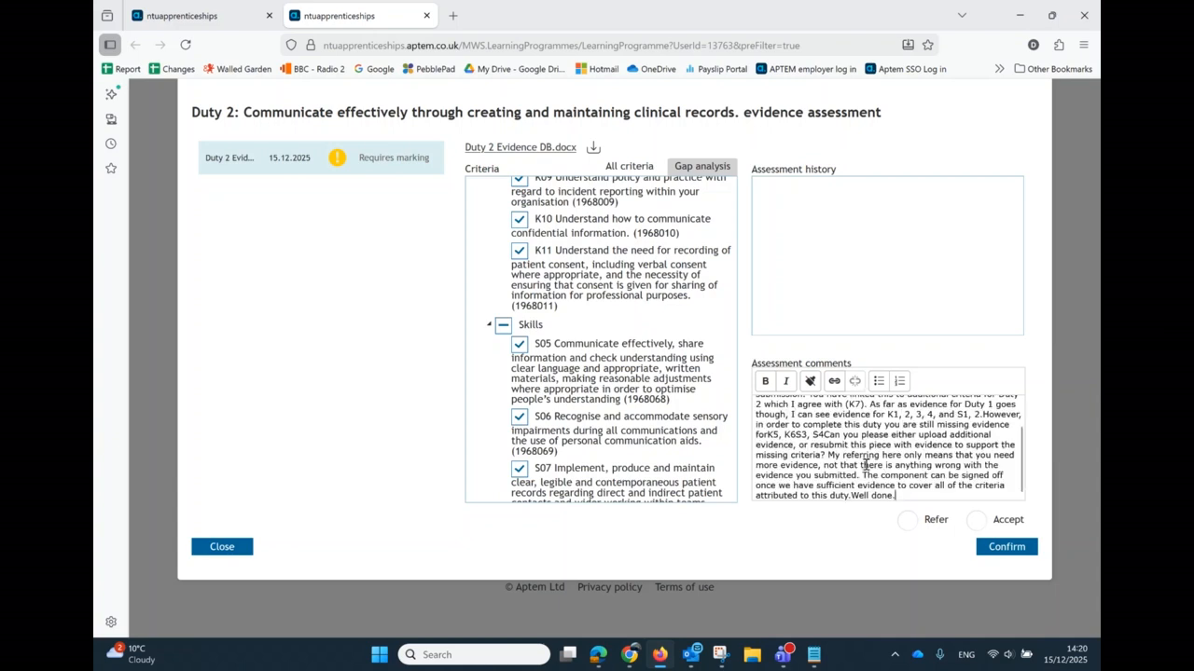
{"action": "left_click", "coordinate": [974, 521]}
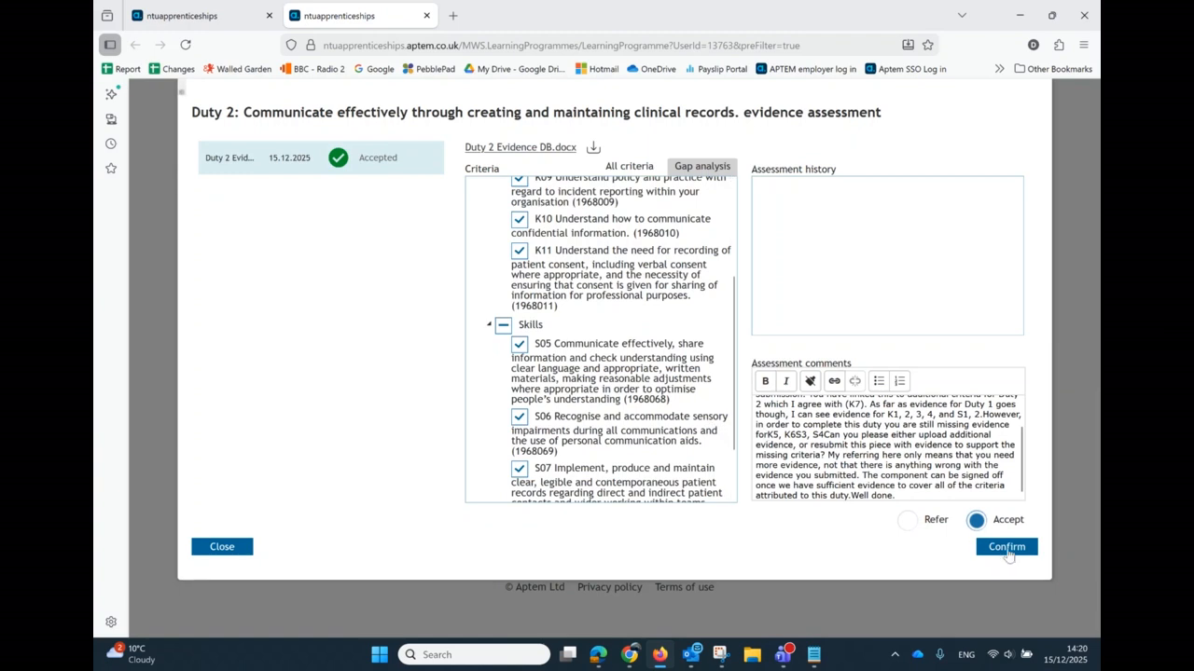
{"action": "left_click", "coordinate": [1007, 549]}
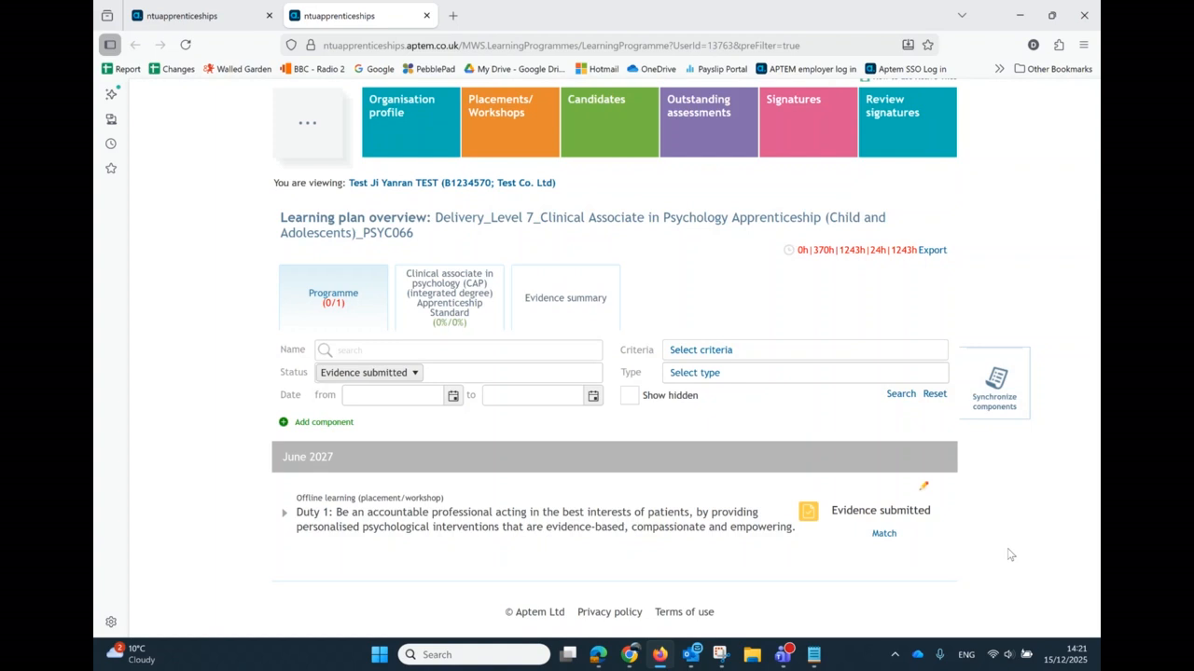
Expand Duty 1 in the learning plan and open the assessment of Duty 1 Evidence DB .docx.
{"action": "left_click", "coordinate": [527, 523]}
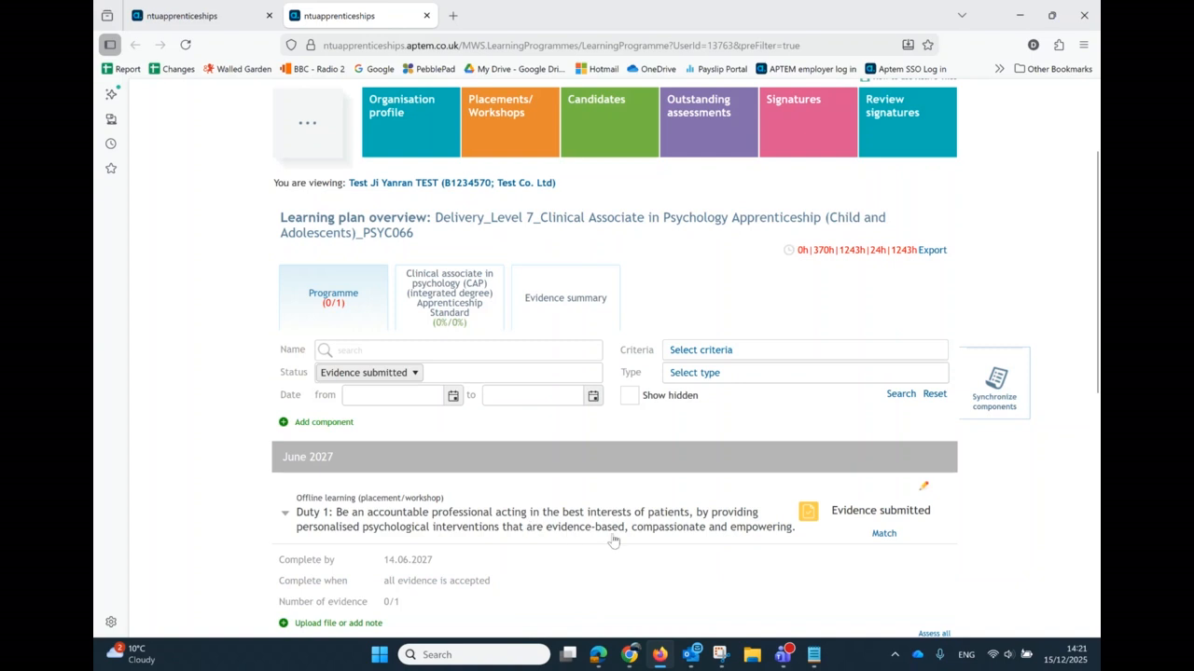
{"action": "scroll", "coordinate": [578, 513], "scroll_direction": "down", "scroll_amount": 3}
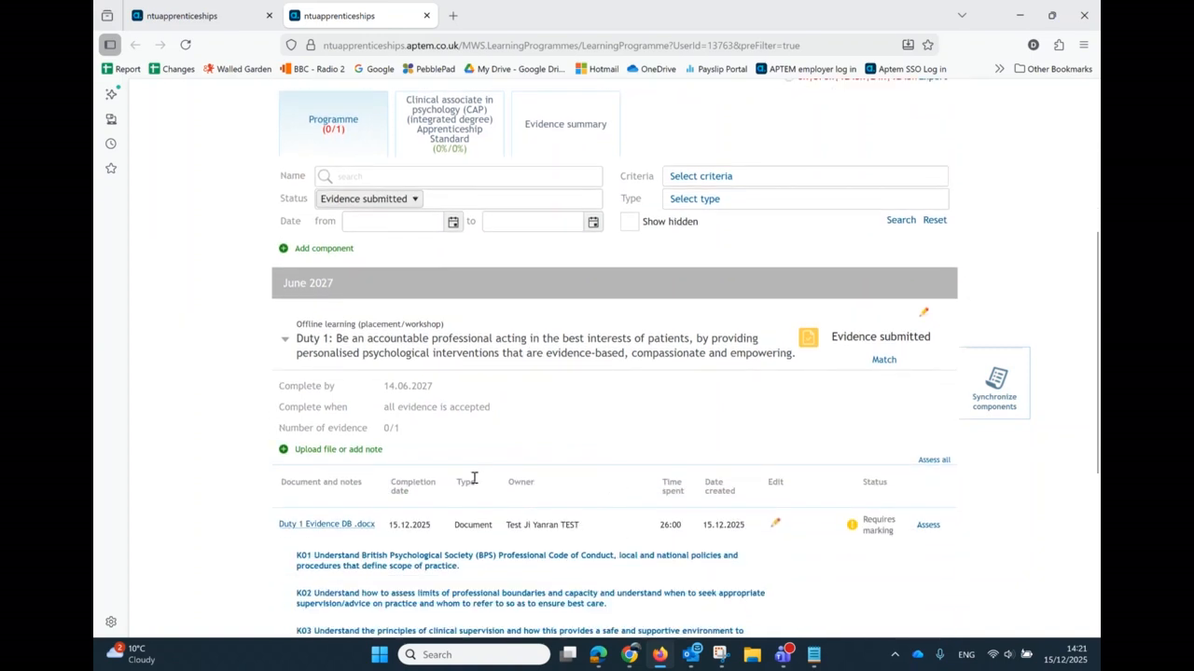
{"action": "scroll", "coordinate": [474, 478], "scroll_direction": "down", "scroll_amount": 5}
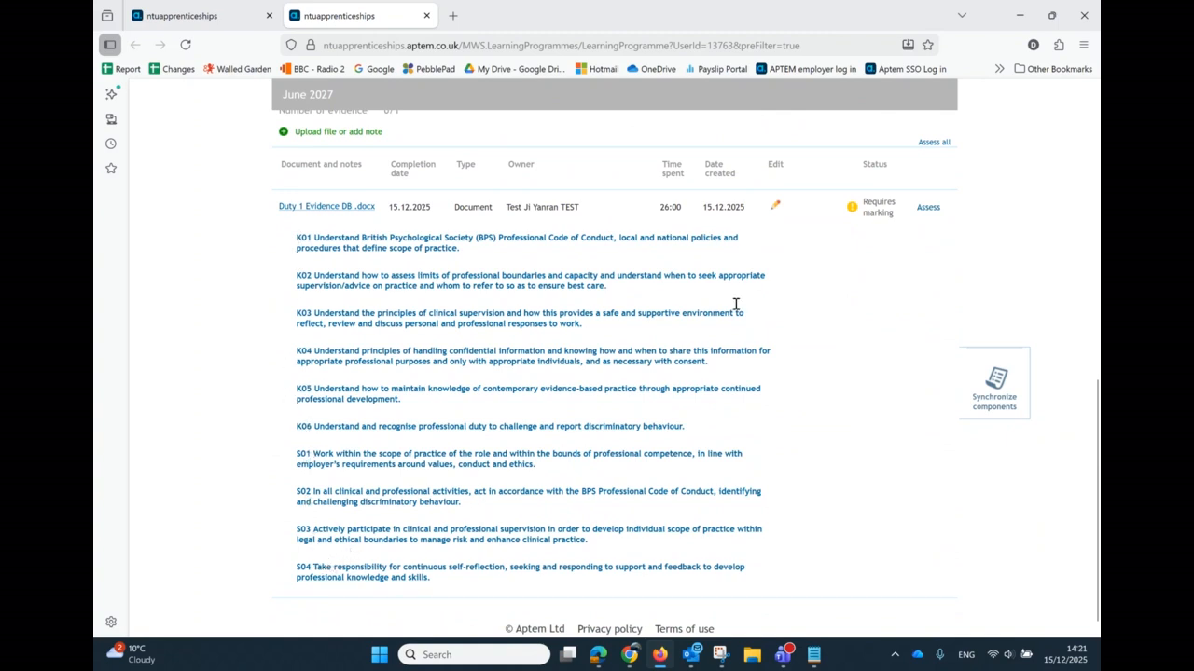
{"action": "left_click", "coordinate": [928, 208]}
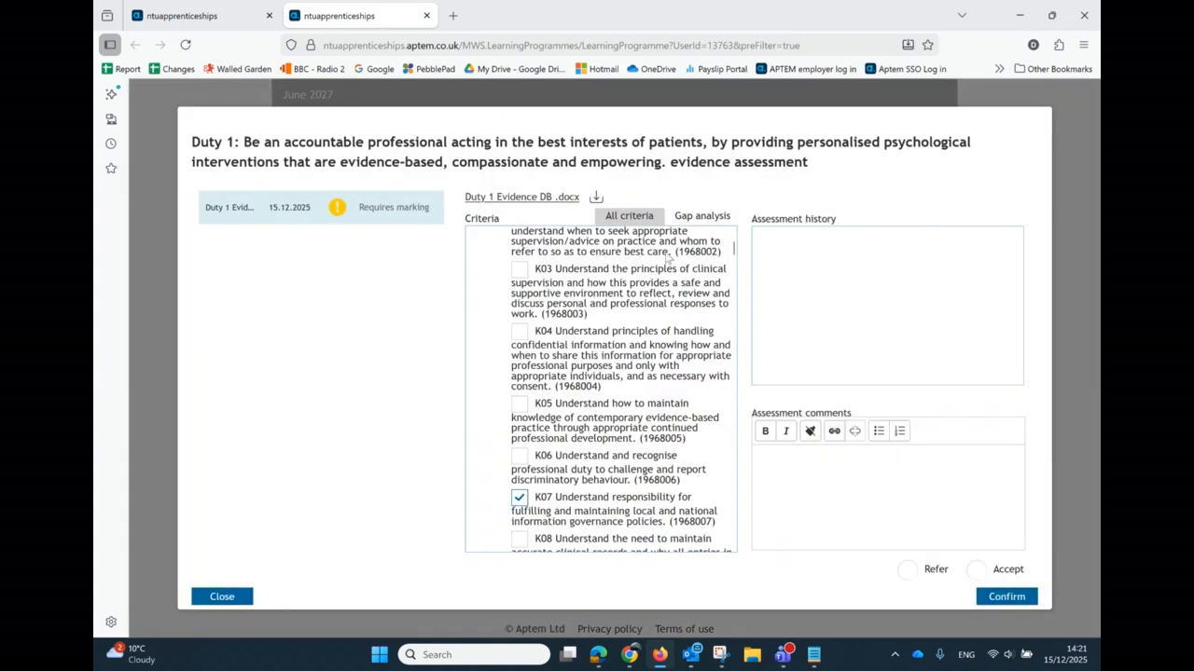
Examine the knowledge and skills criteria claimed for the Duty 1 evidence, first among all criteria and then in the gap analysis.
{"action": "scroll", "coordinate": [625, 271], "scroll_direction": "up", "scroll_amount": 3}
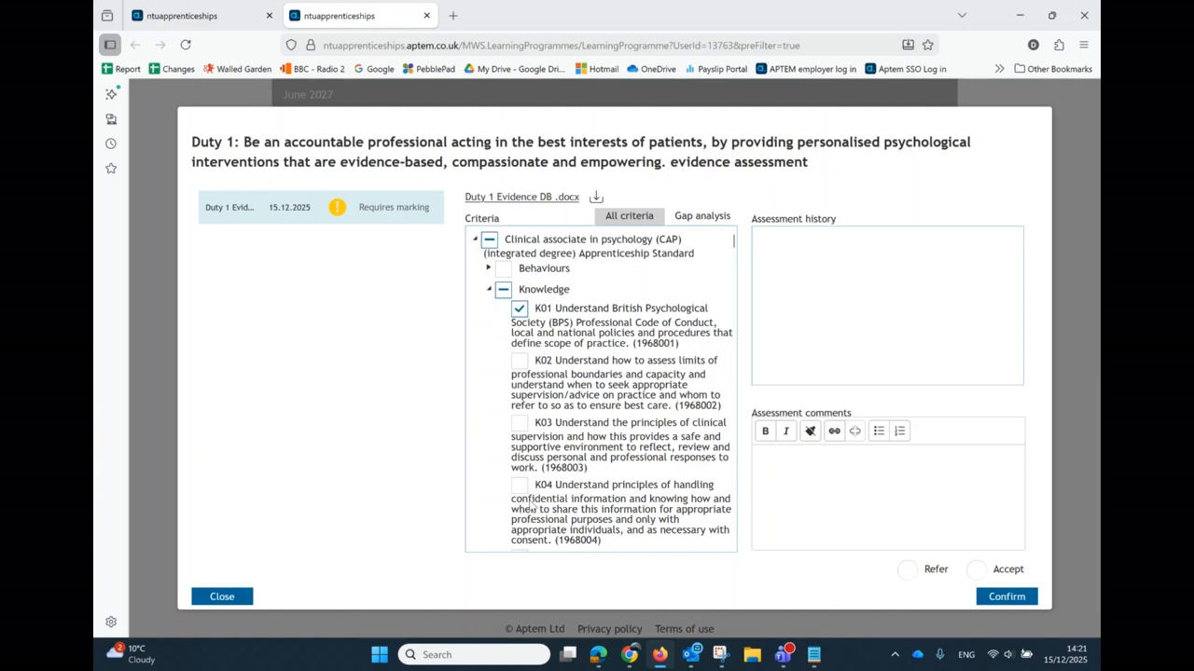
{"action": "scroll", "coordinate": [539, 337], "scroll_direction": "down", "scroll_amount": 2}
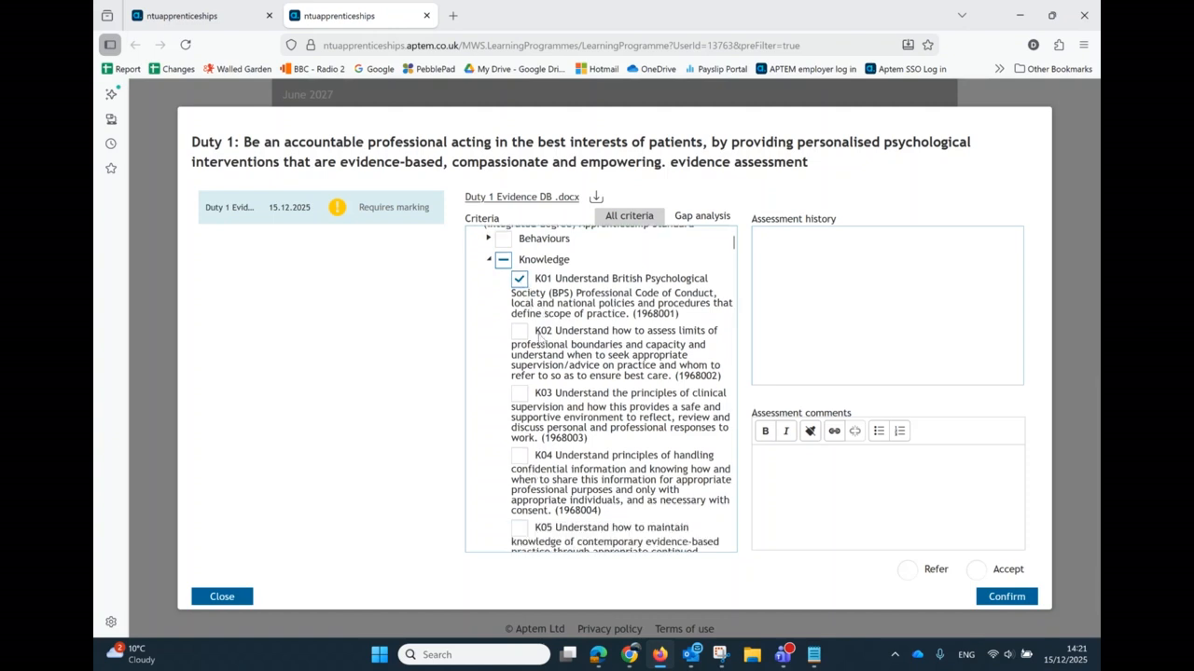
{"action": "scroll", "coordinate": [539, 338], "scroll_direction": "down", "scroll_amount": 6}
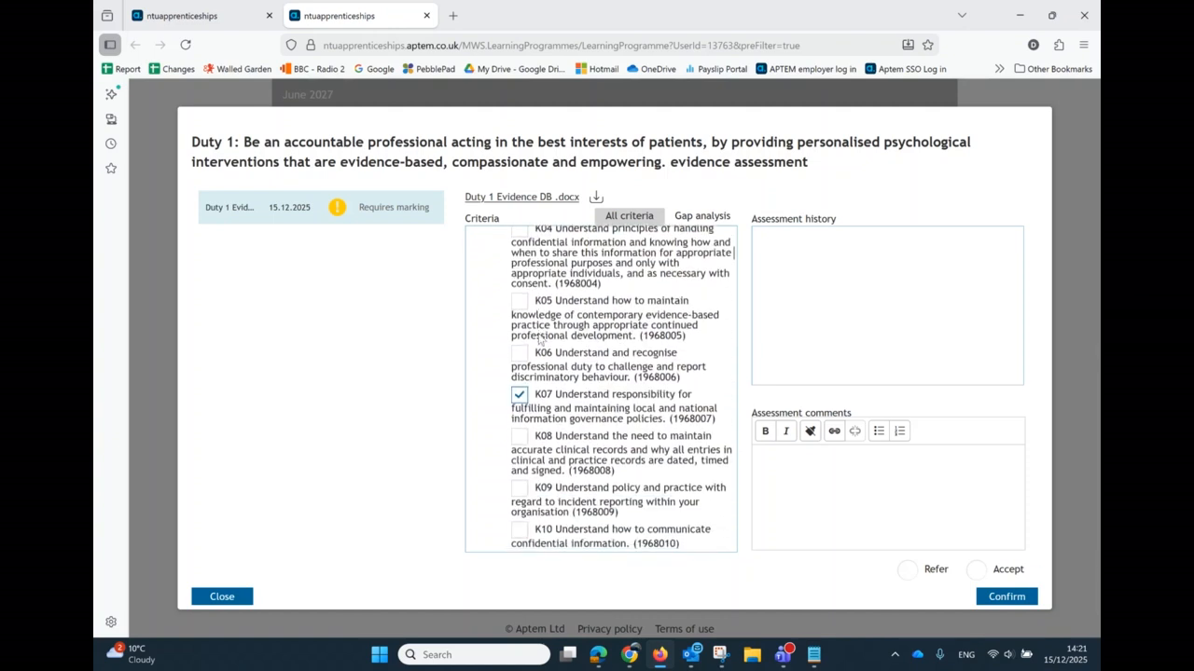
{"action": "scroll", "coordinate": [520, 376], "scroll_direction": "up", "scroll_amount": 8}
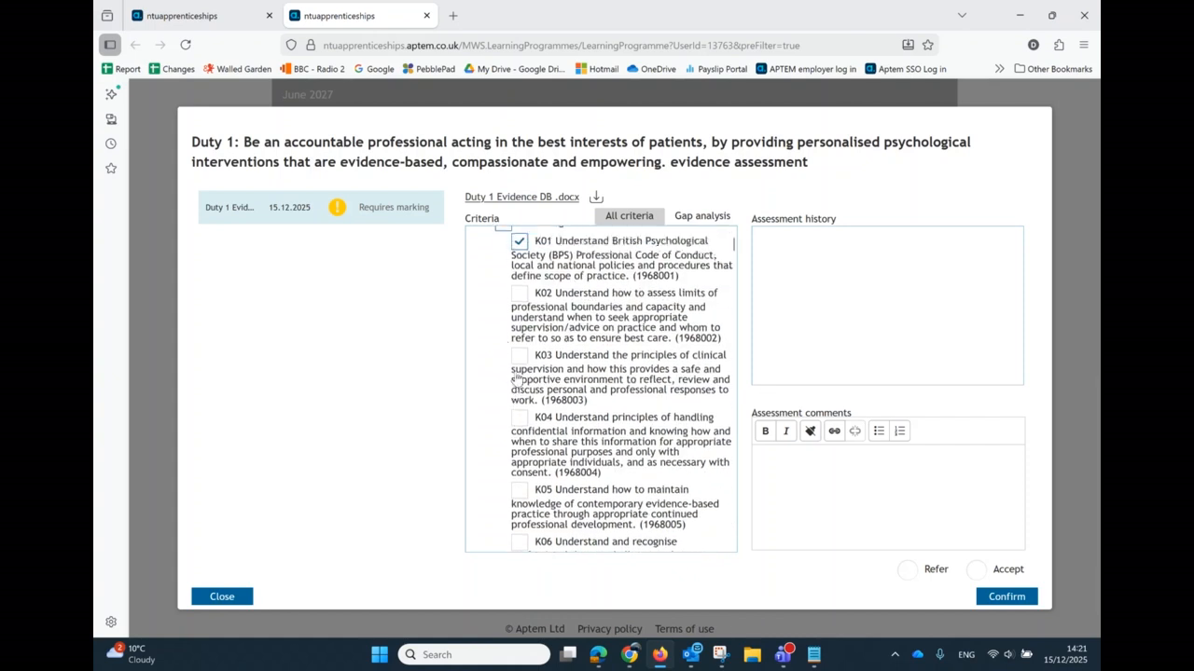
{"action": "left_click", "coordinate": [486, 235]}
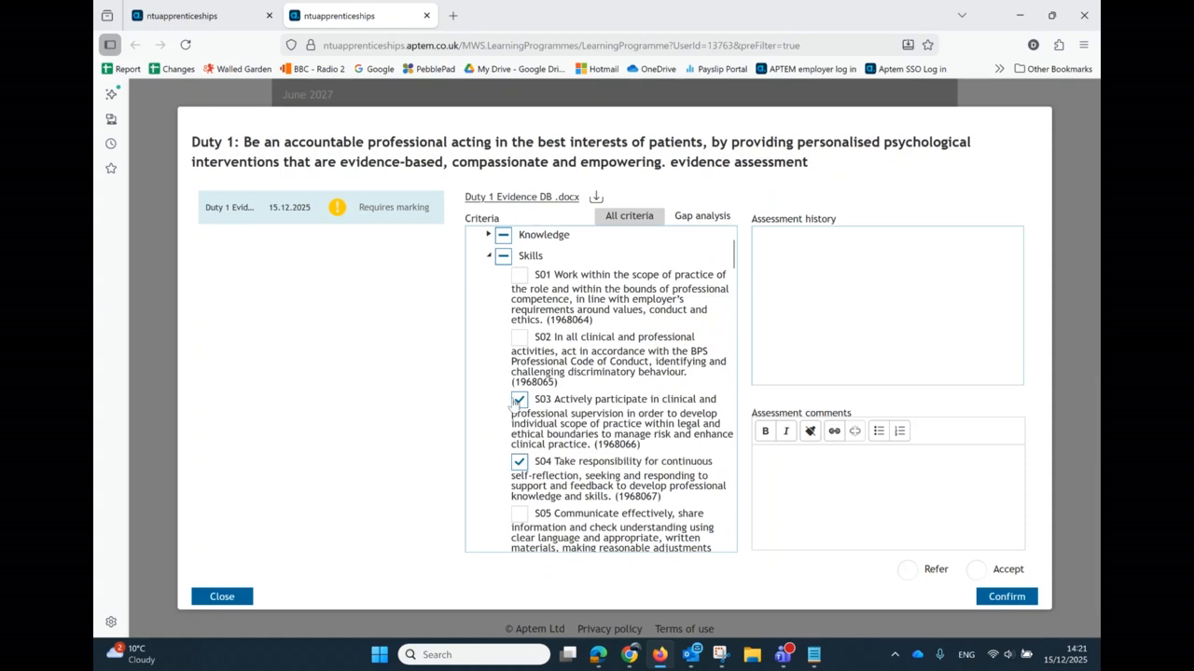
{"action": "scroll", "coordinate": [518, 477], "scroll_direction": "down", "scroll_amount": 2}
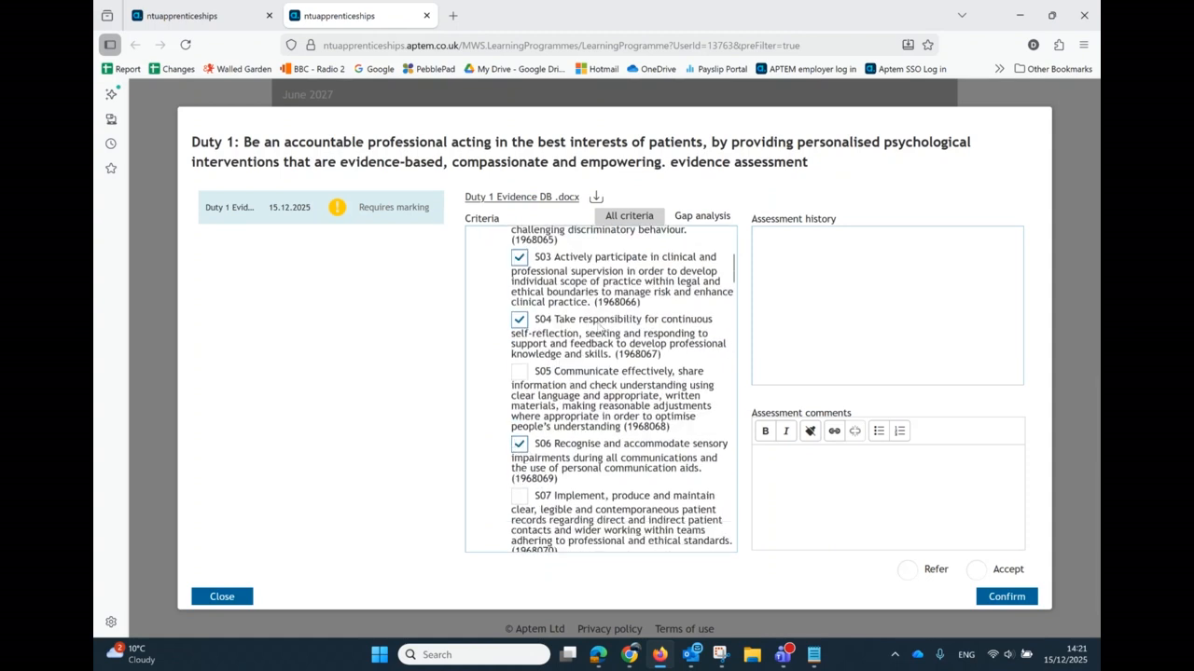
{"action": "left_click", "coordinate": [695, 218]}
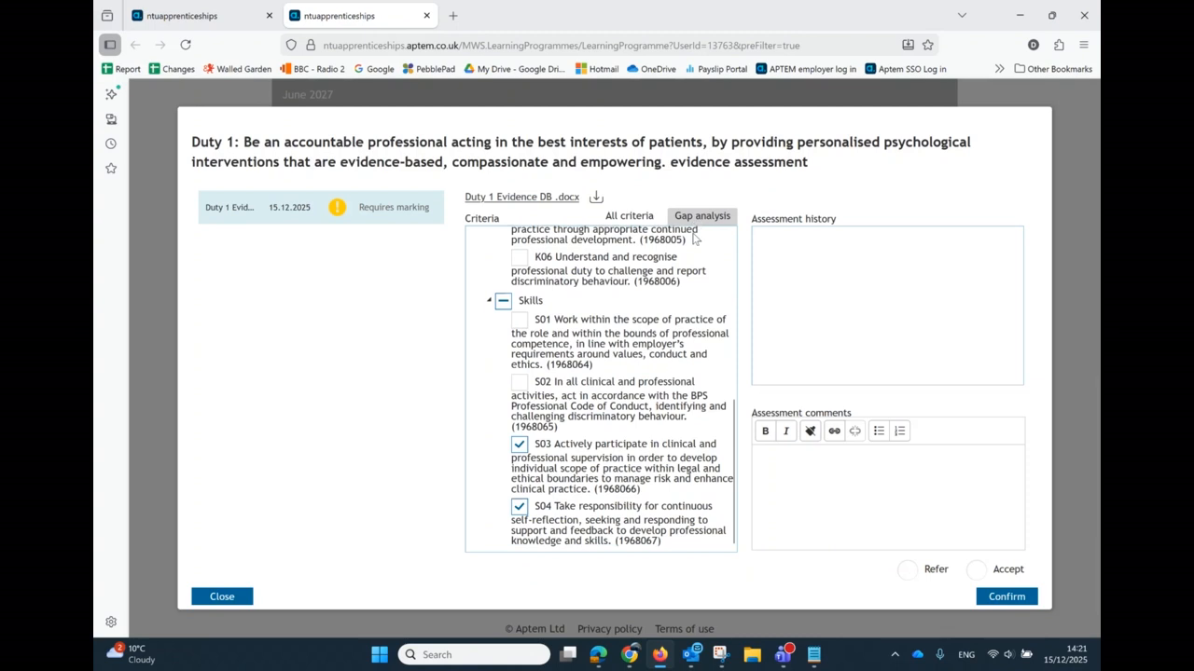
{"action": "scroll", "coordinate": [615, 374], "scroll_direction": "up", "scroll_amount": 3}
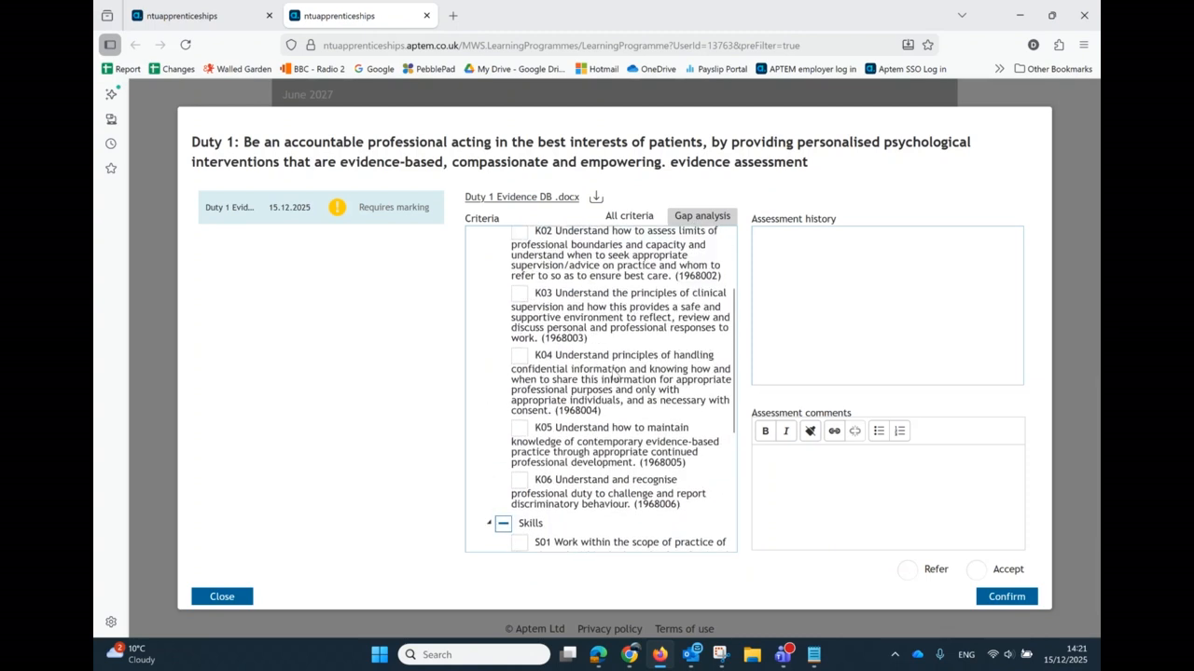
{"action": "scroll", "coordinate": [614, 375], "scroll_direction": "up", "scroll_amount": 2}
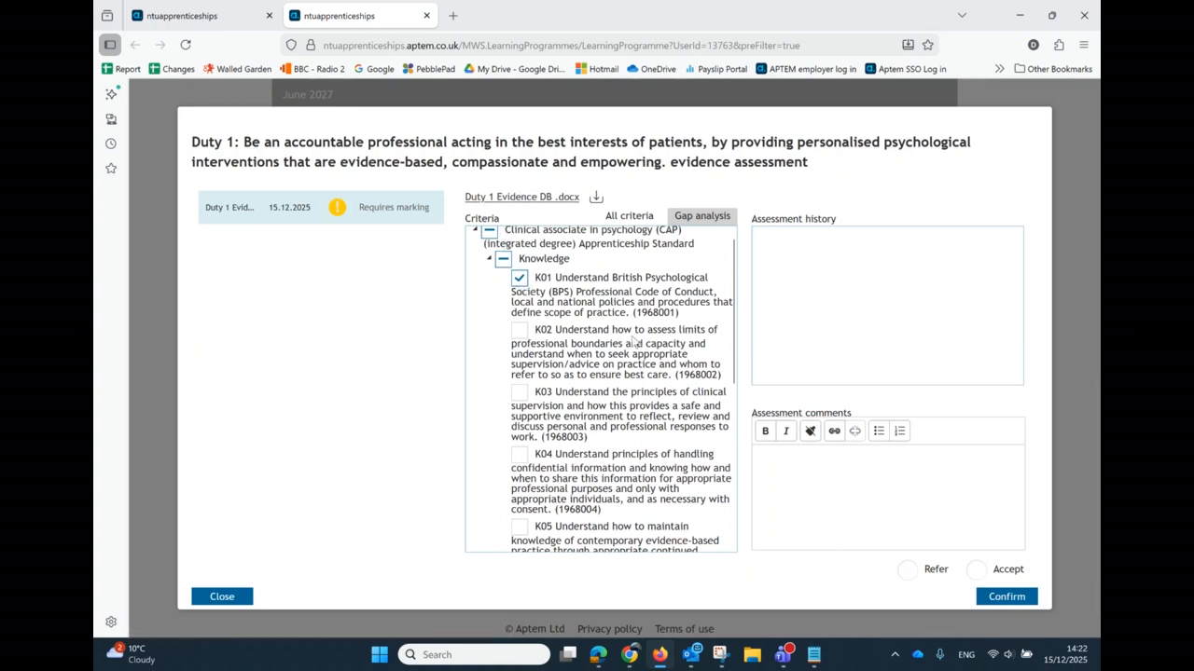
{"action": "scroll", "coordinate": [635, 343], "scroll_direction": "down", "scroll_amount": 3}
{"action": "scroll", "coordinate": [634, 344], "scroll_direction": "down", "scroll_amount": 1}
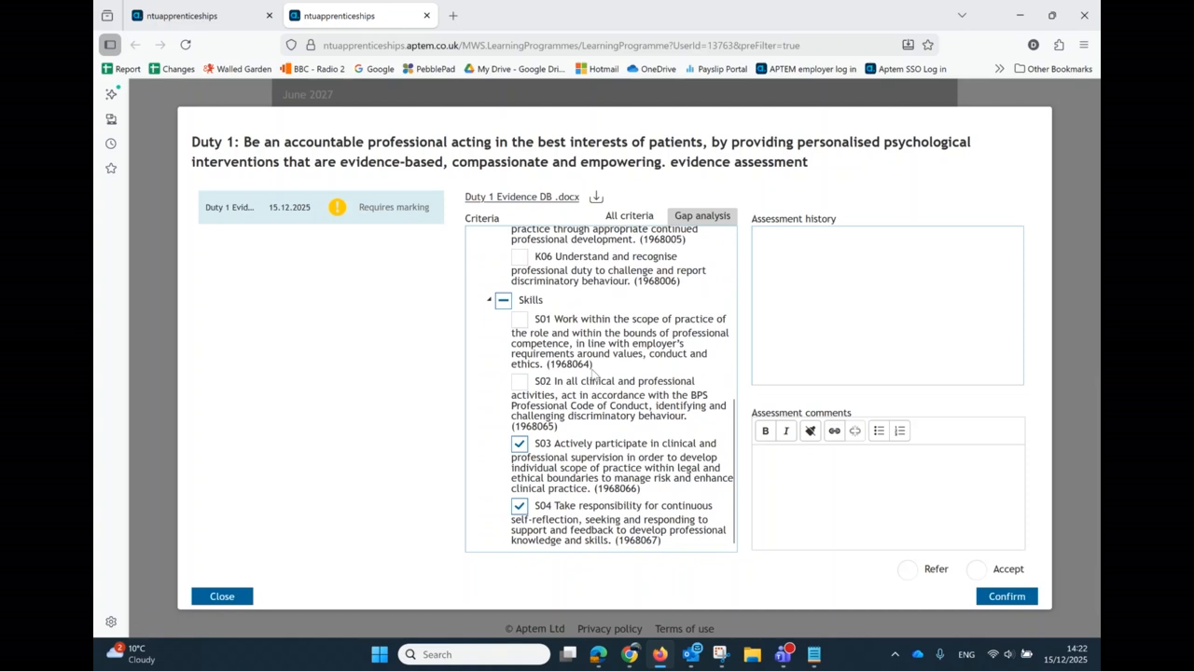
Select criteria K03 and K04 for the Duty 1 evidence and deselect S03.
{"action": "scroll", "coordinate": [592, 369], "scroll_direction": "up", "scroll_amount": 5}
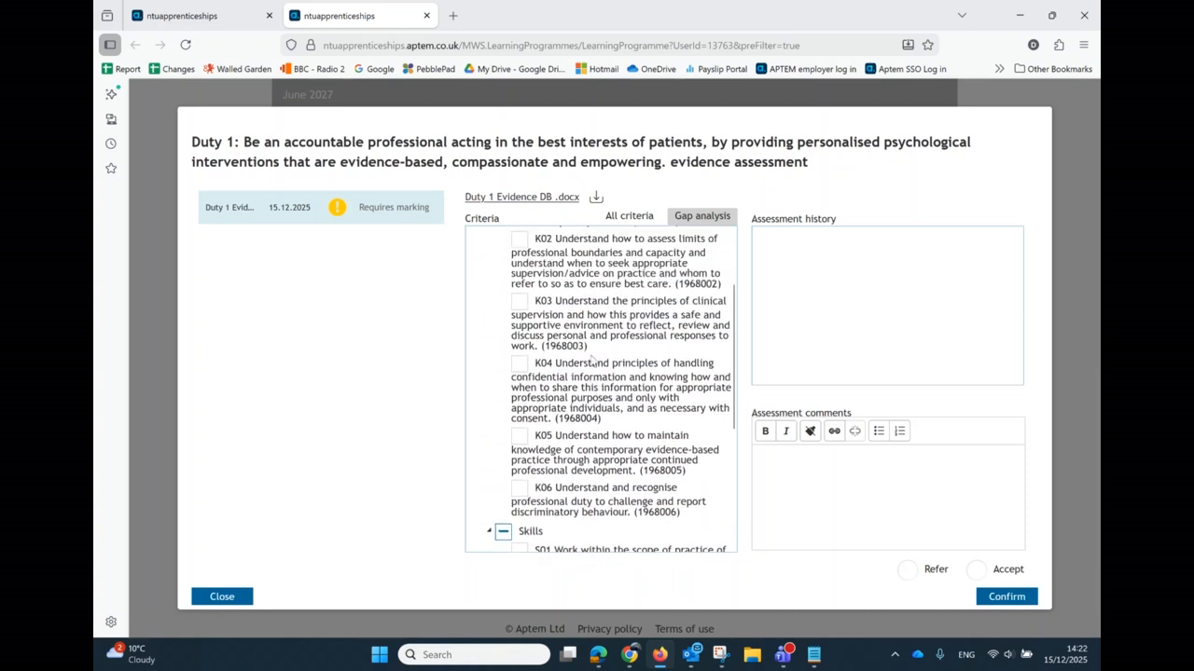
{"action": "left_click", "coordinate": [519, 317]}
{"action": "left_click", "coordinate": [519, 380]}
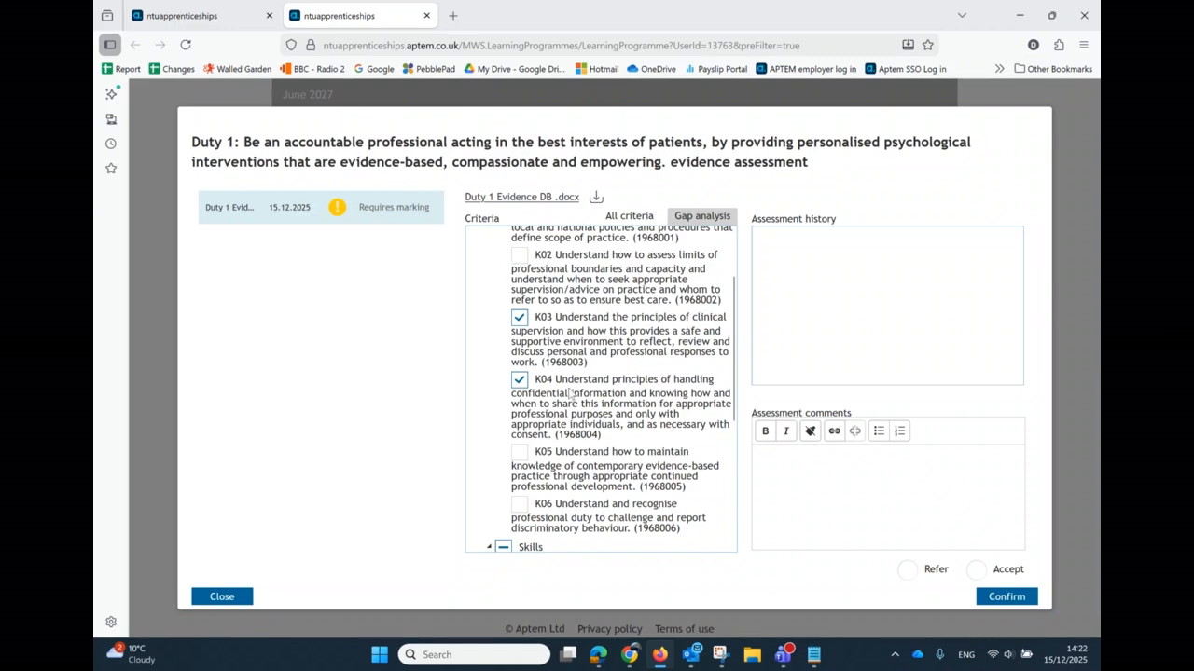
{"action": "scroll", "coordinate": [574, 399], "scroll_direction": "down", "scroll_amount": 3}
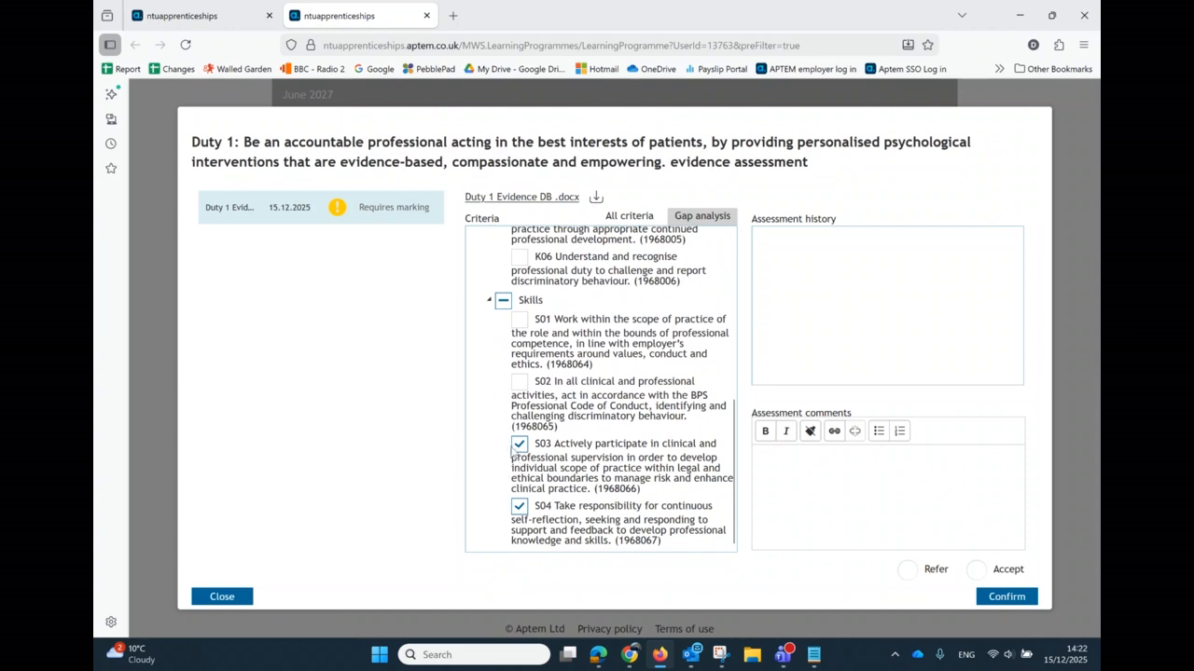
{"action": "left_click", "coordinate": [519, 445]}
Paste the feedback requesting evidence for K5, K6, S3 and S4 into the assessment comments and set the Duty 1 outcome to Refer.
{"action": "key", "text": "ctrl+v"}
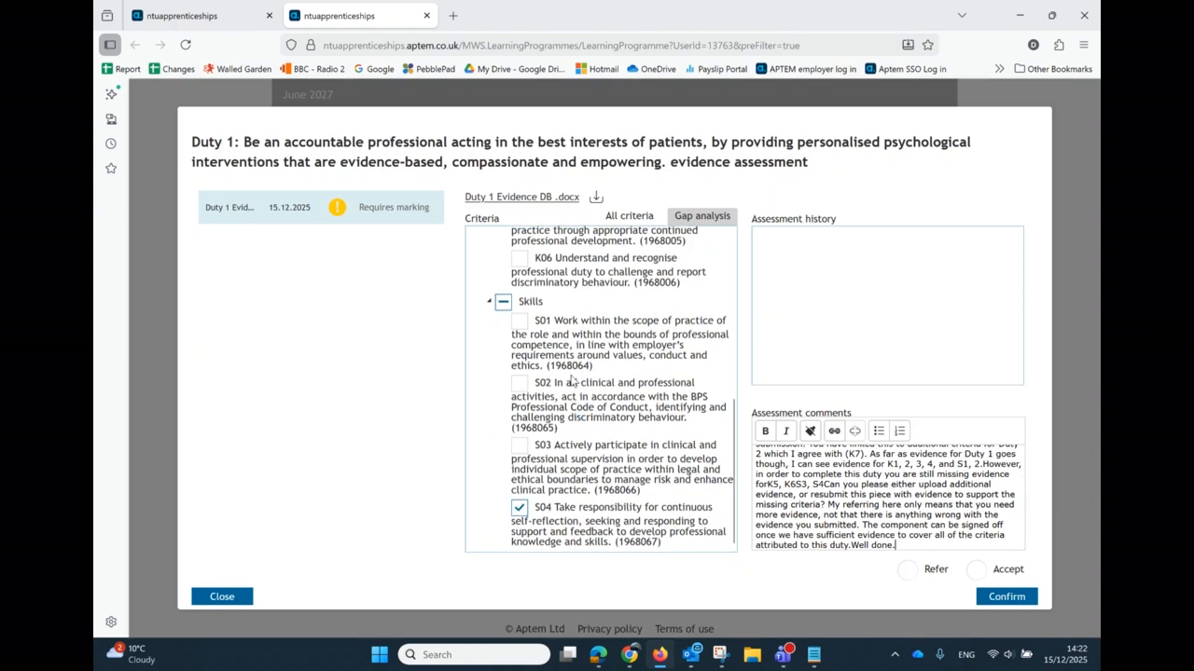
{"action": "scroll", "coordinate": [572, 381], "scroll_direction": "up", "scroll_amount": 2}
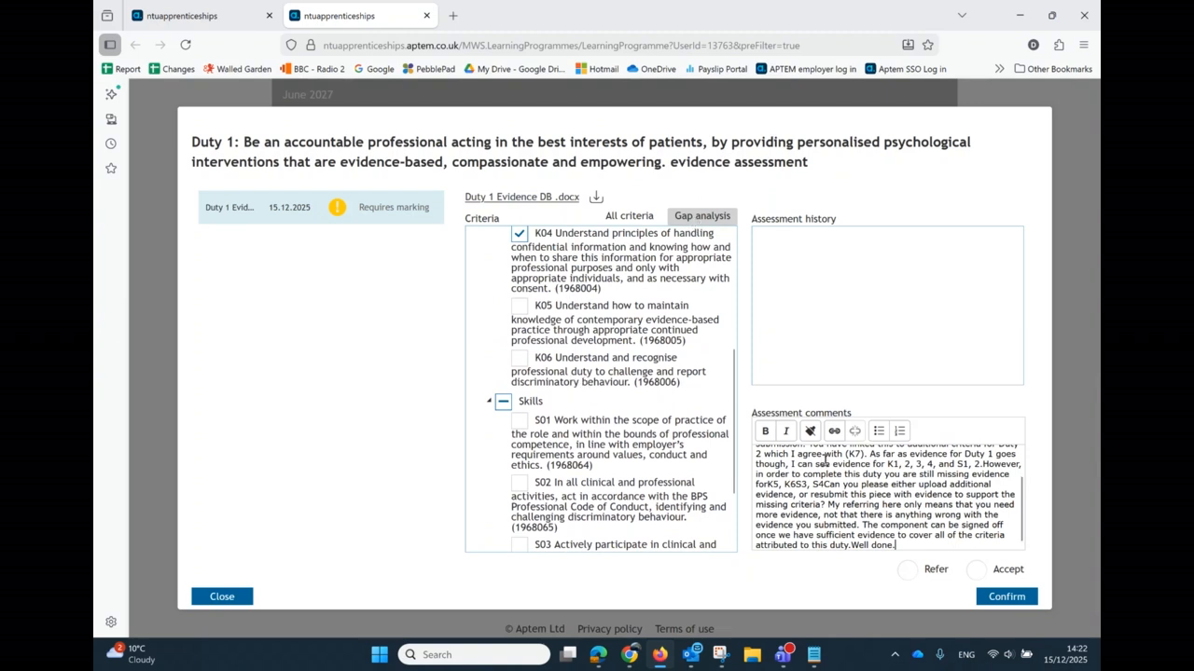
{"action": "left_click", "coordinate": [907, 570]}
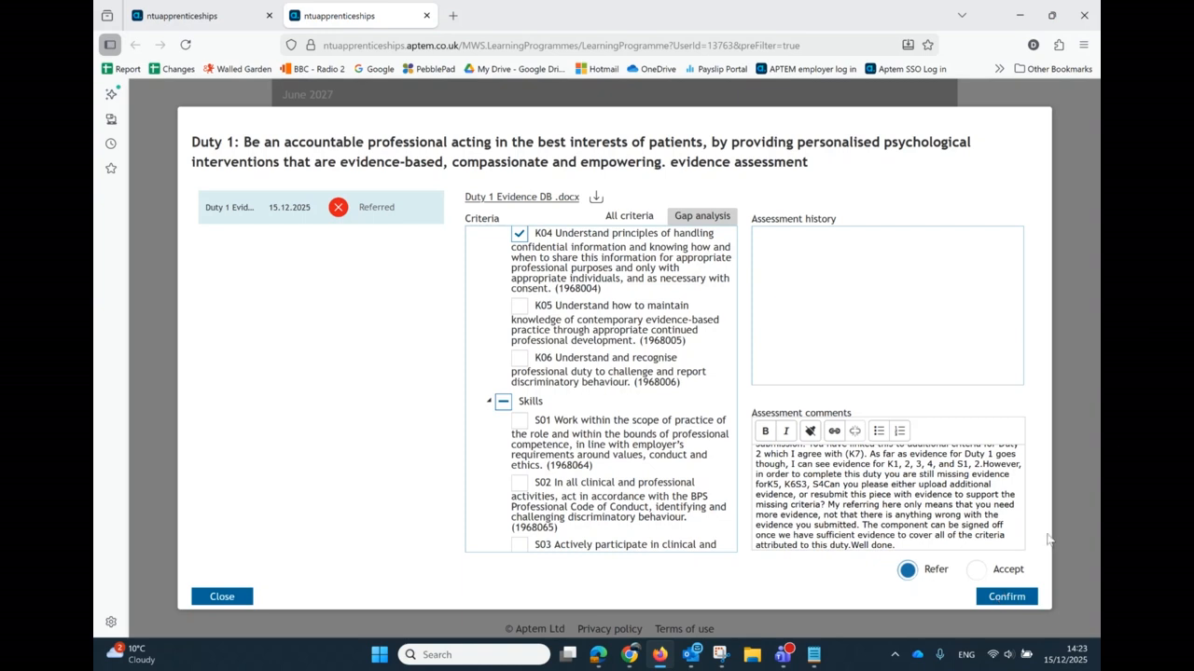
Show all criteria for the Duty 1 evidence and toggle K10 and K11.
{"action": "left_click", "coordinate": [617, 218]}
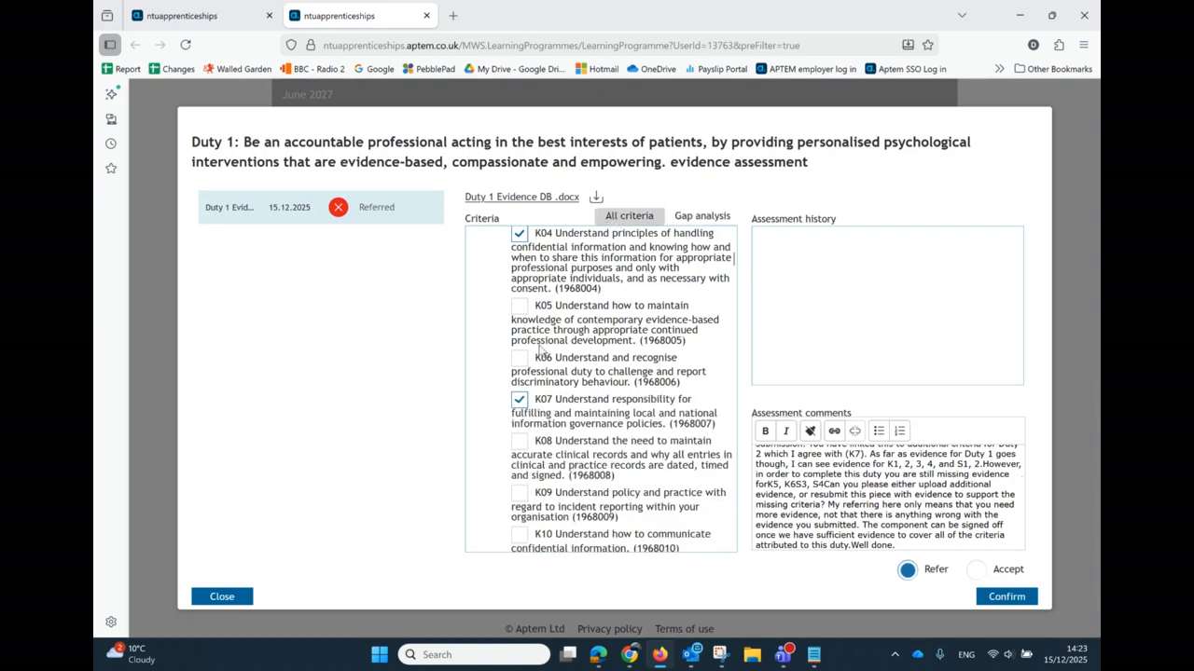
{"action": "scroll", "coordinate": [517, 317], "scroll_direction": "down", "scroll_amount": 3}
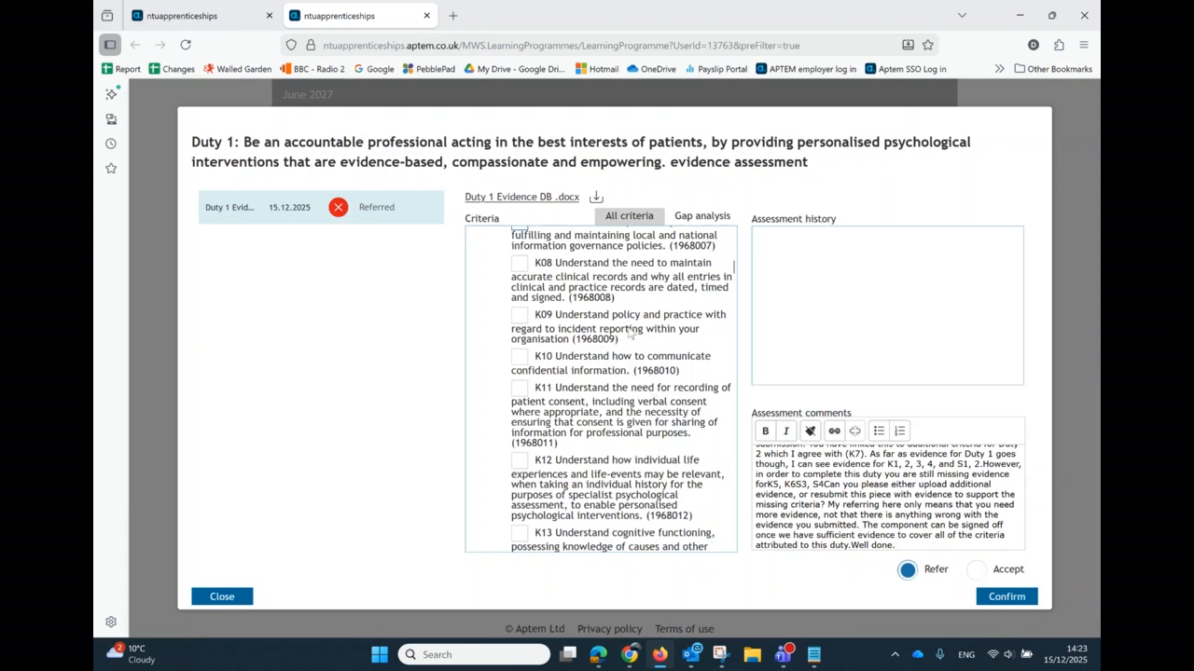
{"action": "left_click", "coordinate": [520, 357]}
{"action": "left_click", "coordinate": [519, 389]}
{"action": "scroll", "coordinate": [630, 395], "scroll_direction": "up", "scroll_amount": 3}
{"action": "scroll", "coordinate": [630, 397], "scroll_direction": "up", "scroll_amount": 3}
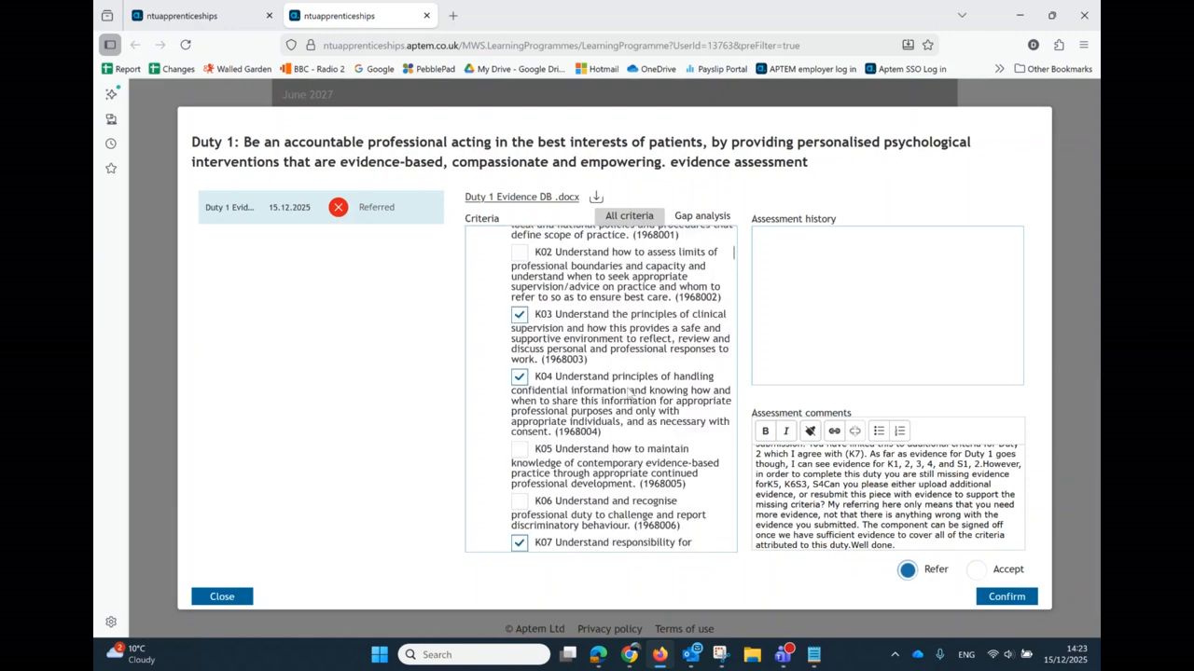
Review the Duty 1 criteria in the gap analysis and confirm the referral of the evidence.
{"action": "left_click", "coordinate": [704, 216]}
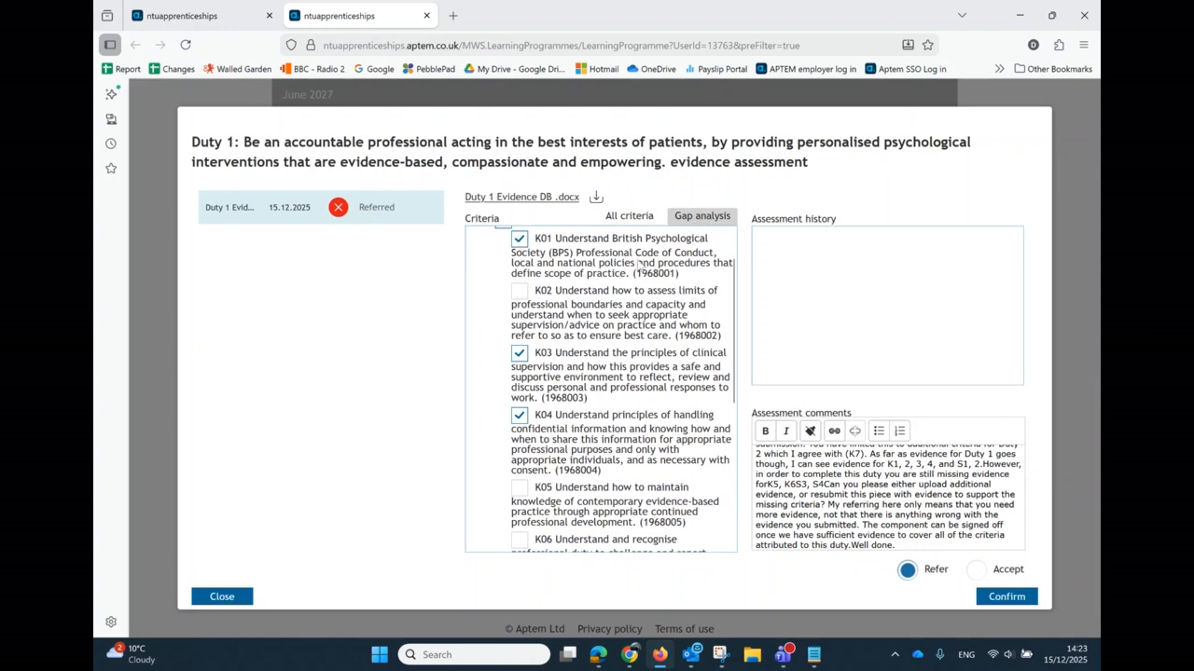
{"action": "scroll", "coordinate": [611, 300], "scroll_direction": "up", "scroll_amount": 1}
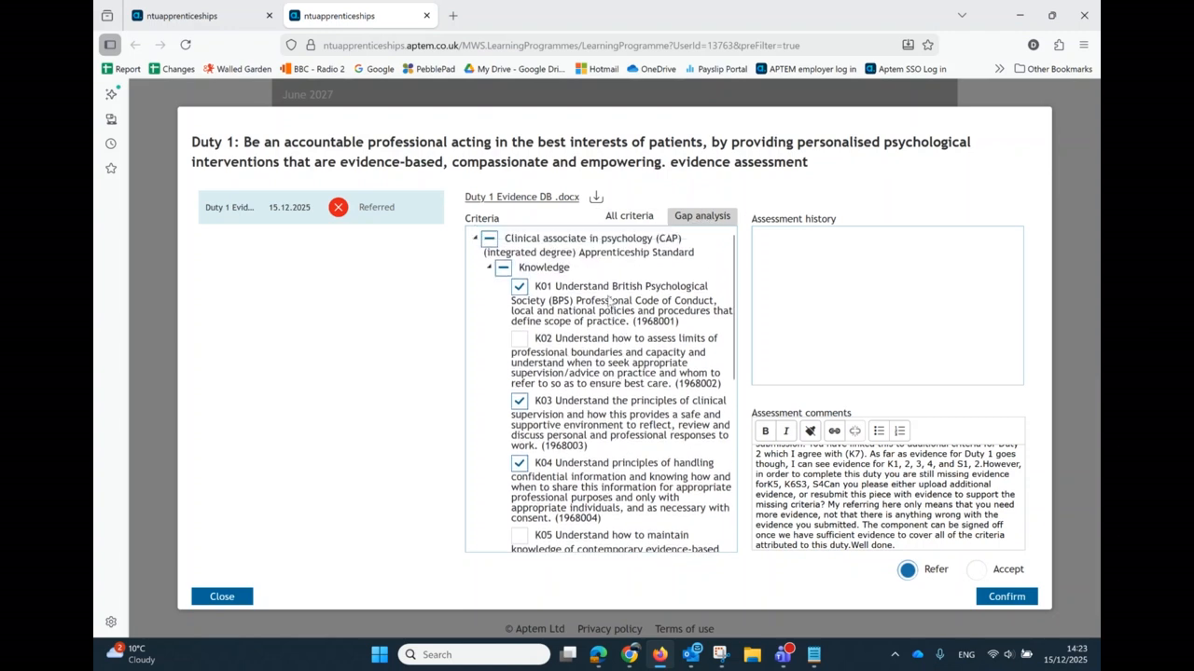
{"action": "scroll", "coordinate": [542, 304], "scroll_direction": "down", "scroll_amount": 2}
{"action": "scroll", "coordinate": [543, 304], "scroll_direction": "down", "scroll_amount": 2}
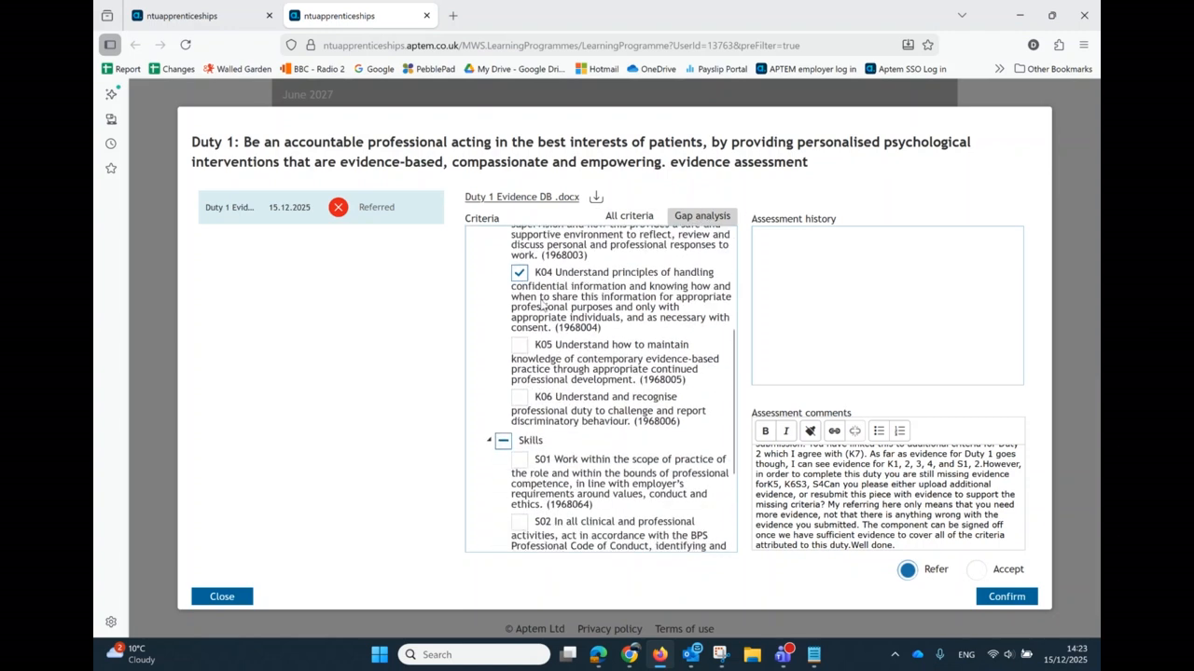
{"action": "scroll", "coordinate": [542, 311], "scroll_direction": "down", "scroll_amount": 2}
{"action": "scroll", "coordinate": [542, 318], "scroll_direction": "down", "scroll_amount": 1}
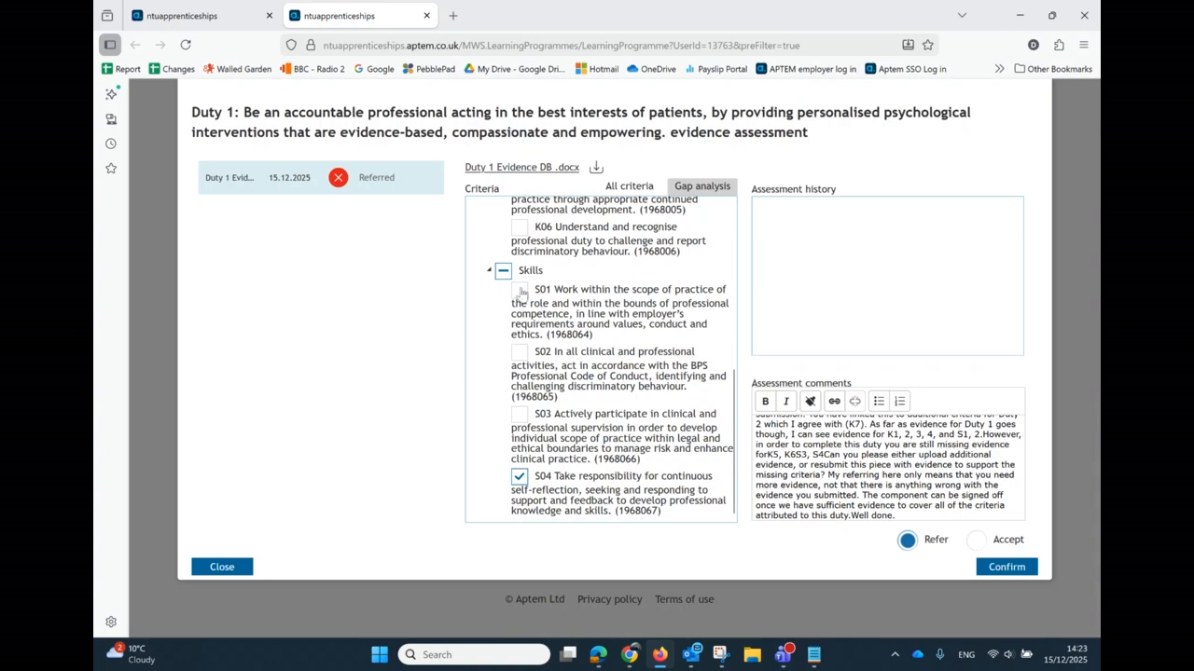
{"action": "left_click", "coordinate": [1006, 567]}
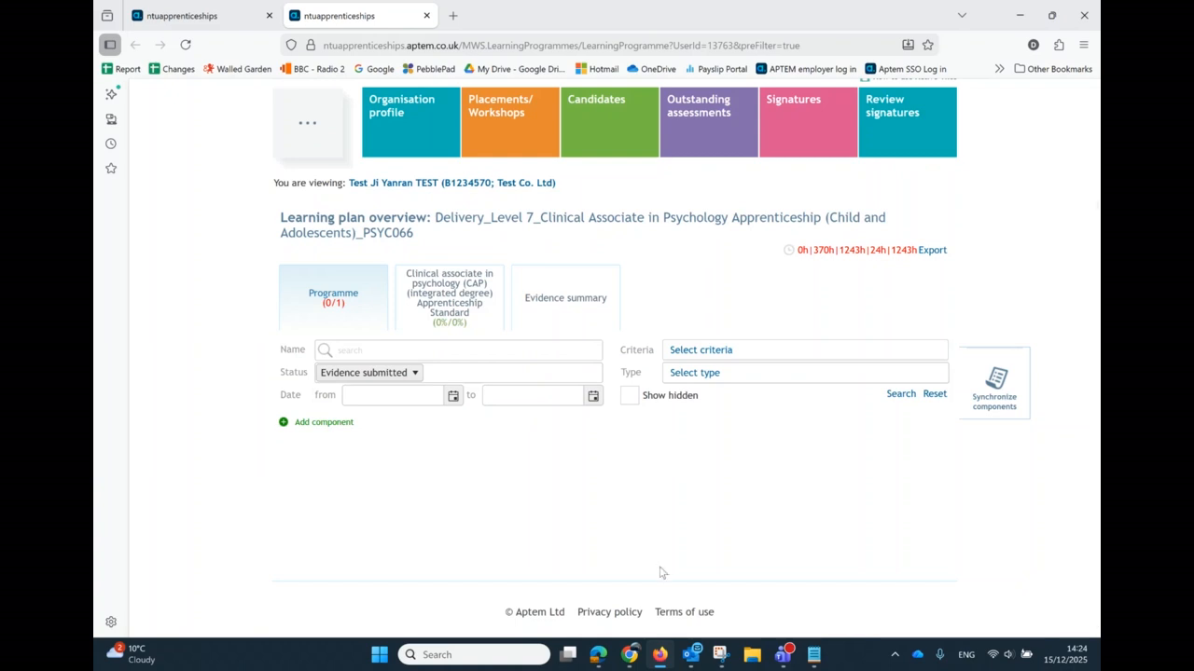
Switch to the apprentice's learning plan in Chrome, reload it and check the evidence status of Duty 1 and Duty 2.
{"action": "left_click", "coordinate": [637, 660]}
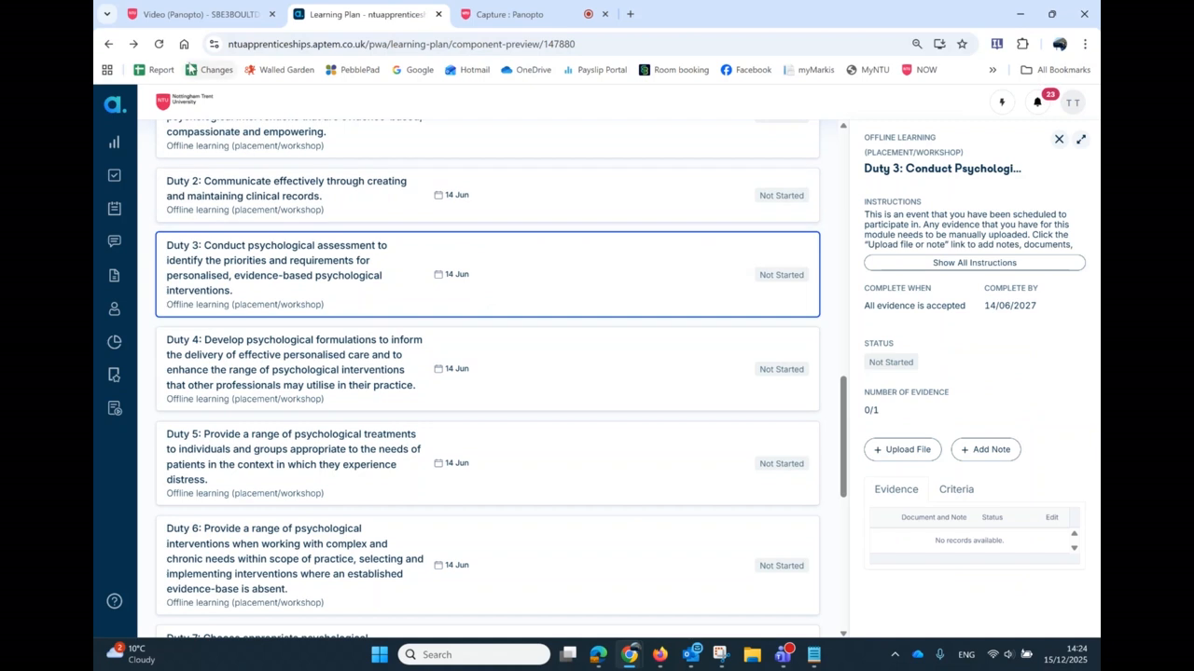
{"action": "left_click", "coordinate": [159, 47]}
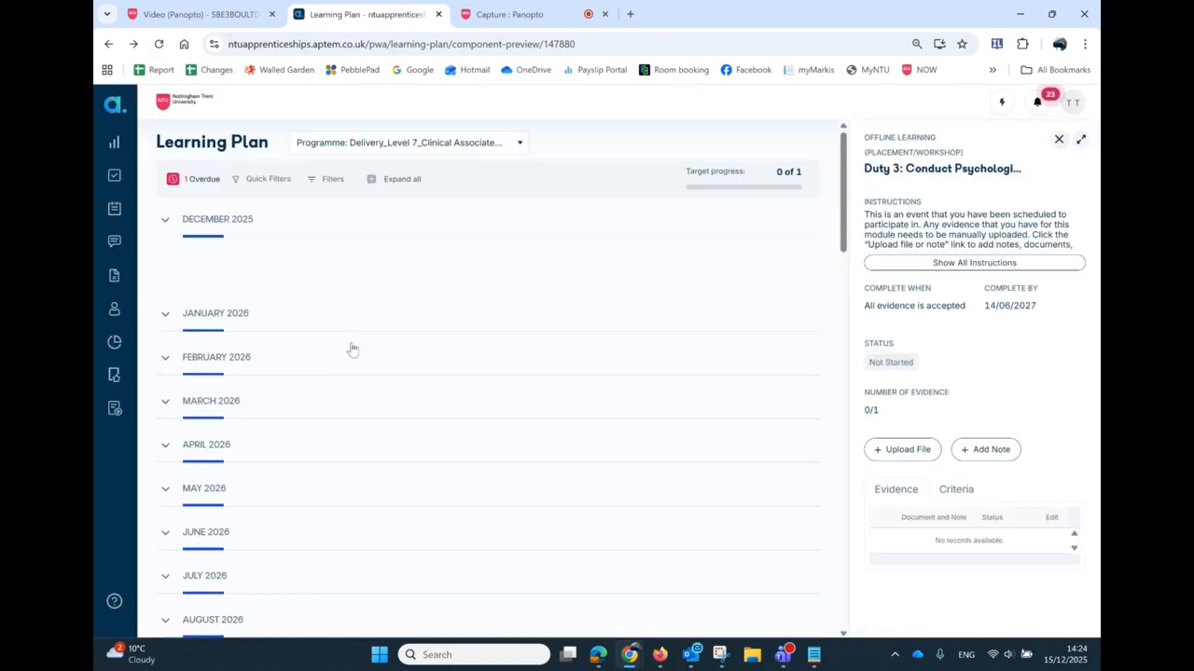
{"action": "scroll", "coordinate": [373, 349], "scroll_direction": "down", "scroll_amount": 2}
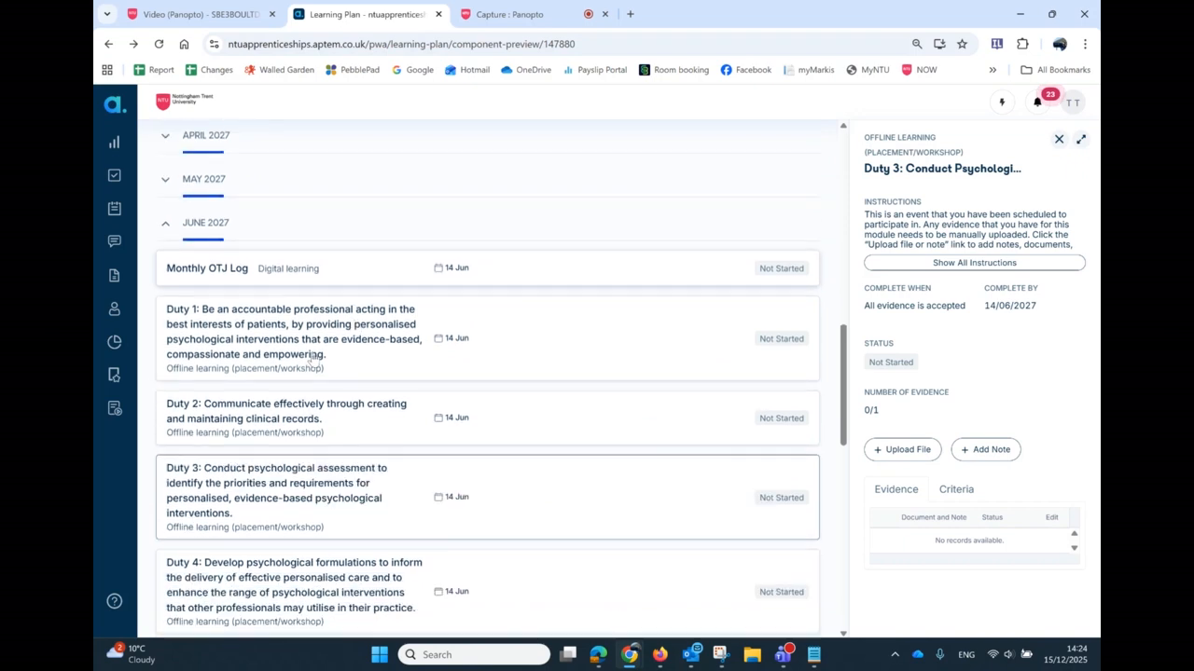
{"action": "left_click", "coordinate": [587, 344]}
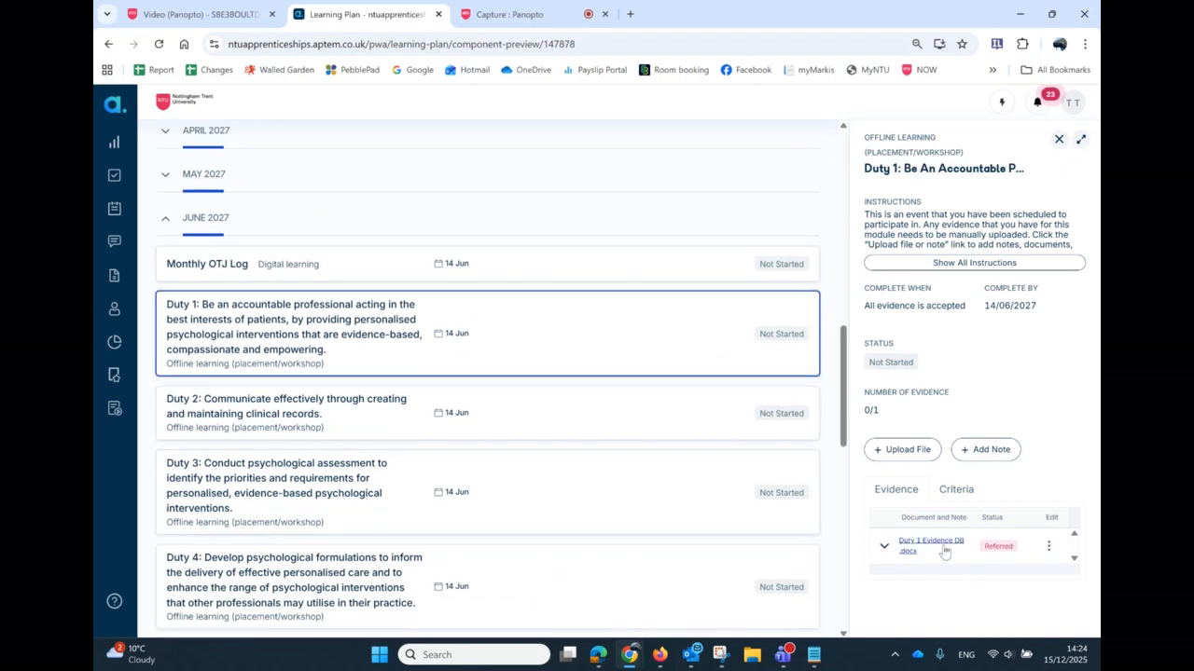
{"action": "left_click", "coordinate": [622, 419]}
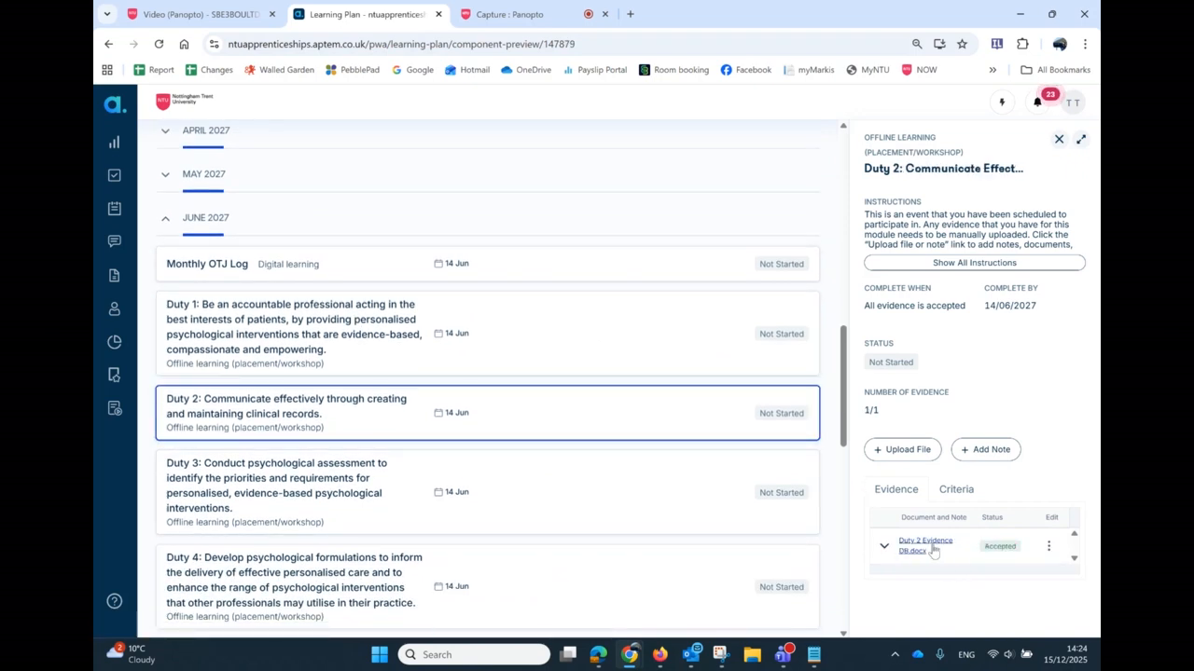